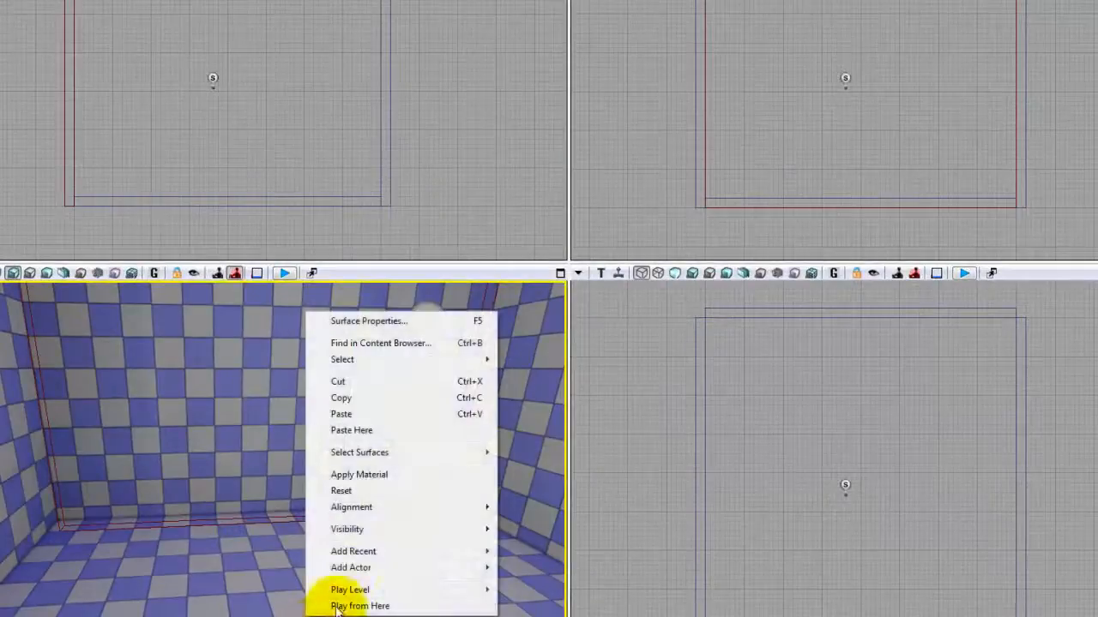
Play the level from a spot on the room's floor, look around the walls, ceiling and floor, and end the preview
{"action": "left_click", "coordinate": [347, 590]}
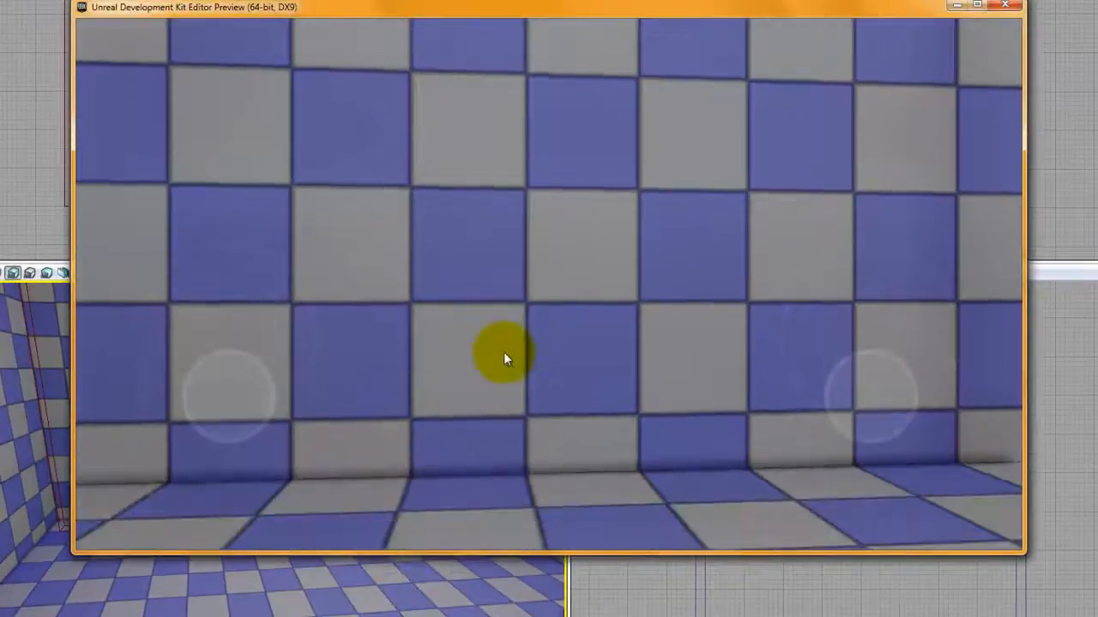
{"action": "left_click_drag", "start_coordinate": [503, 359], "coordinate": [372, 397]}
{"action": "left_click_drag", "start_coordinate": [232, 378], "coordinate": [253, 518]}
{"action": "left_click_drag", "start_coordinate": [872, 450], "coordinate": [808, 460]}
{"action": "left_click_drag", "start_coordinate": [258, 403], "coordinate": [583, 464]}
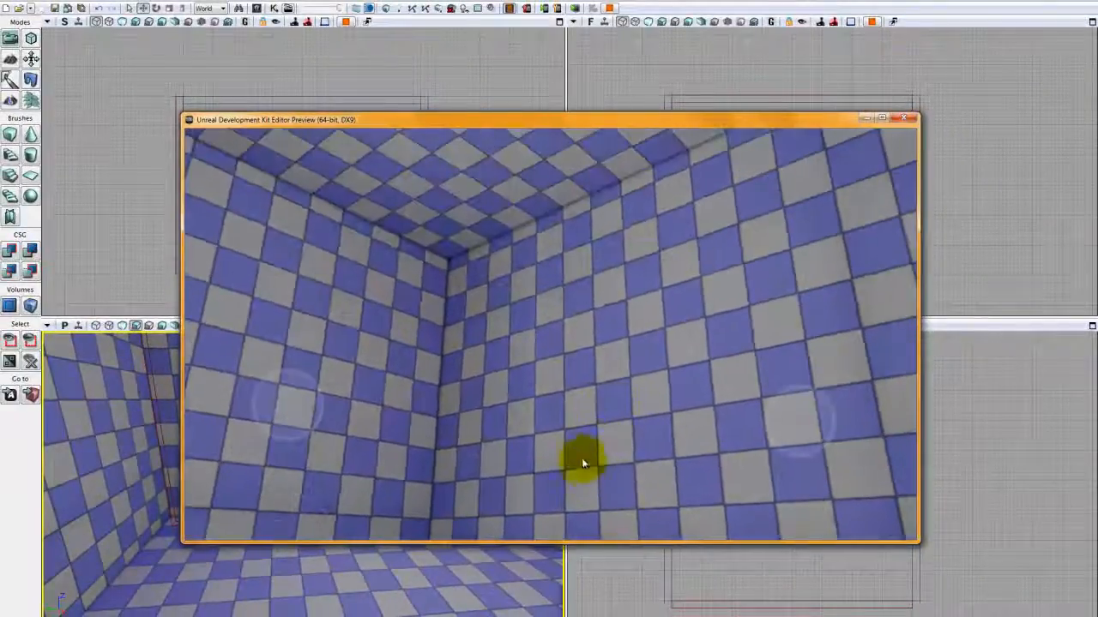
{"action": "left_click_drag", "start_coordinate": [552, 227], "coordinate": [603, 193]}
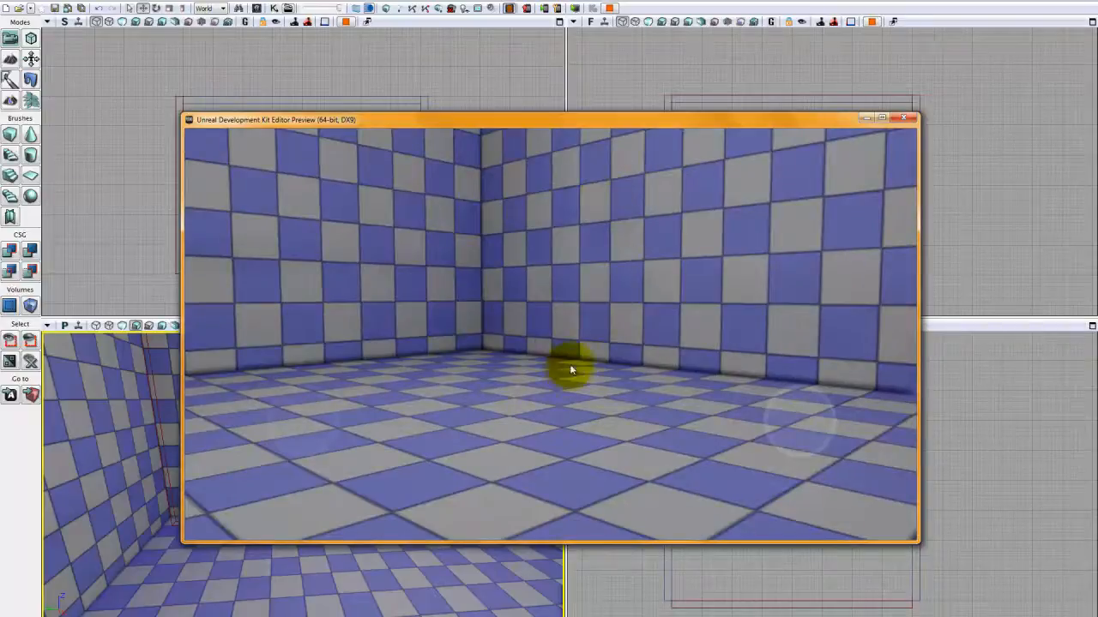
{"action": "left_click_drag", "start_coordinate": [563, 380], "coordinate": [552, 351]}
{"action": "key", "text": "Escape"}
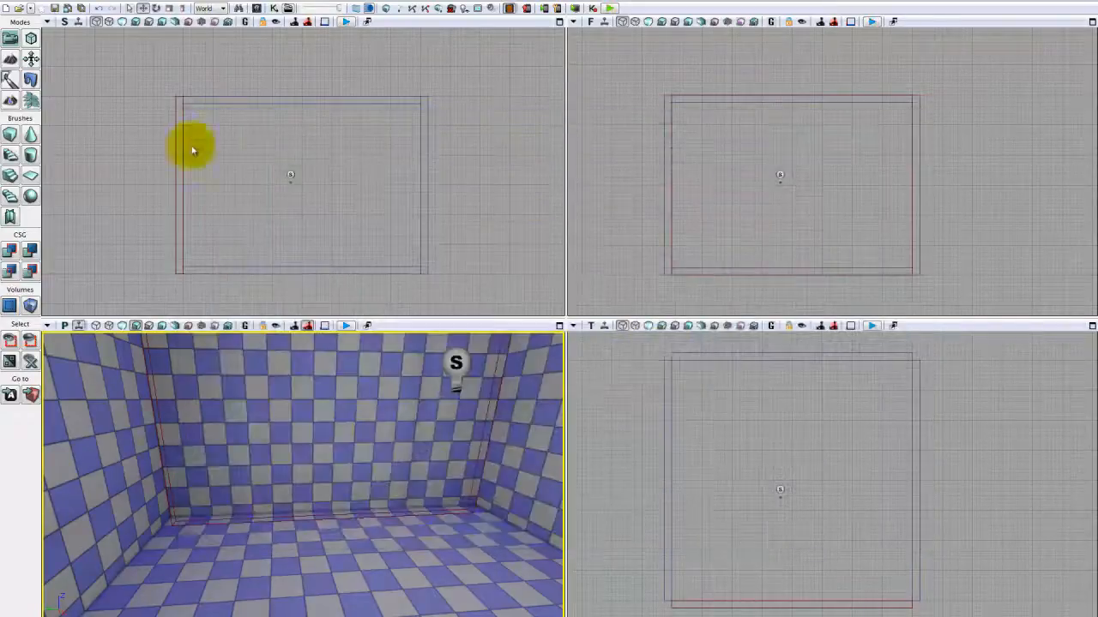
{"action": "left_click", "coordinate": [40, 4]}
{"action": "mouse_move", "coordinate": [11, 7]}
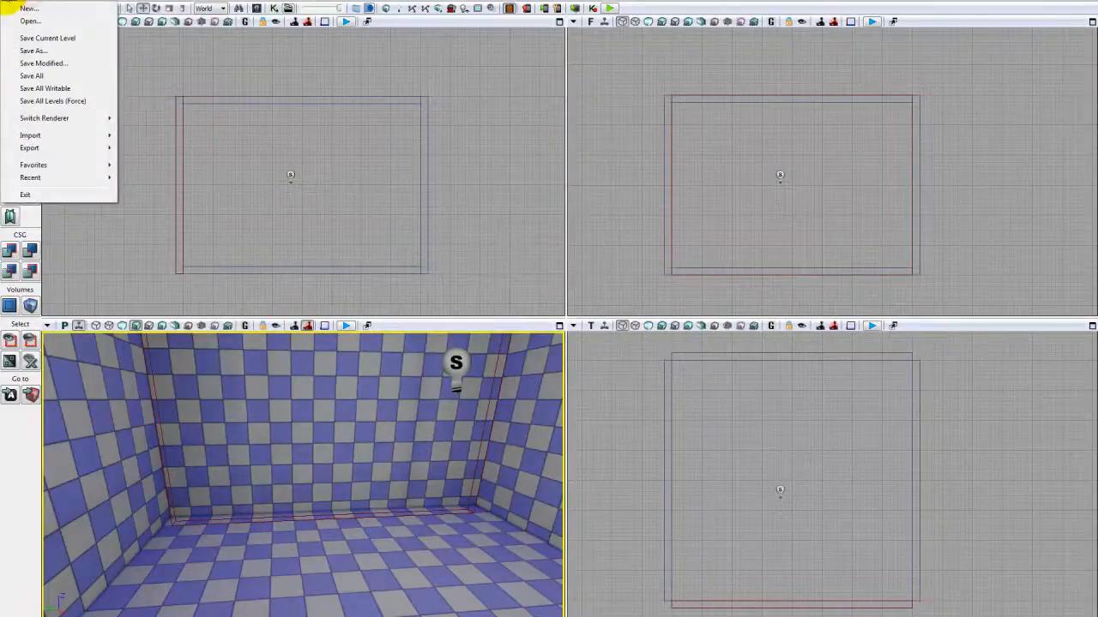
{"action": "mouse_move", "coordinate": [68, 4]}
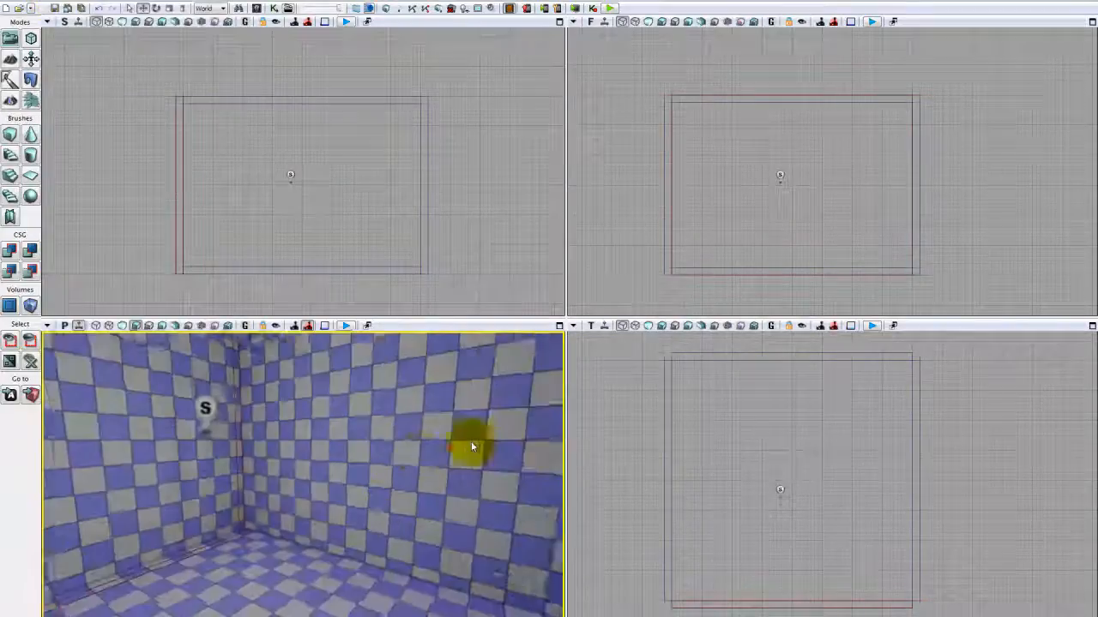
{"action": "right_click_drag", "start_coordinate": [471, 440], "coordinate": [385, 490]}
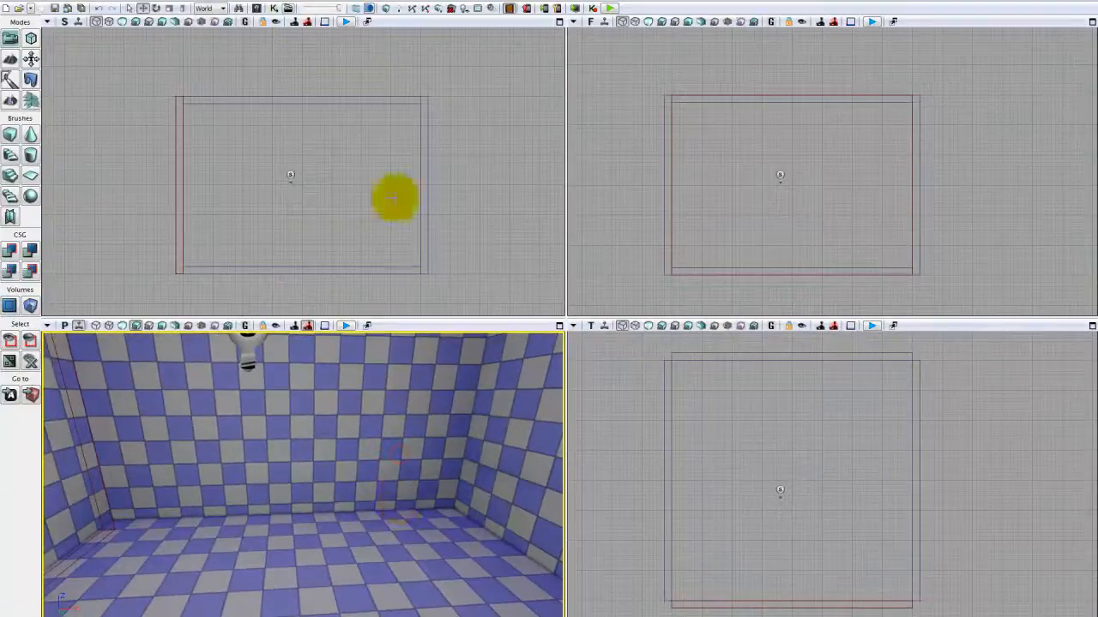
Open the Content Browser, move it clear of the perspective view and widen its window
{"action": "left_click", "coordinate": [257, 9]}
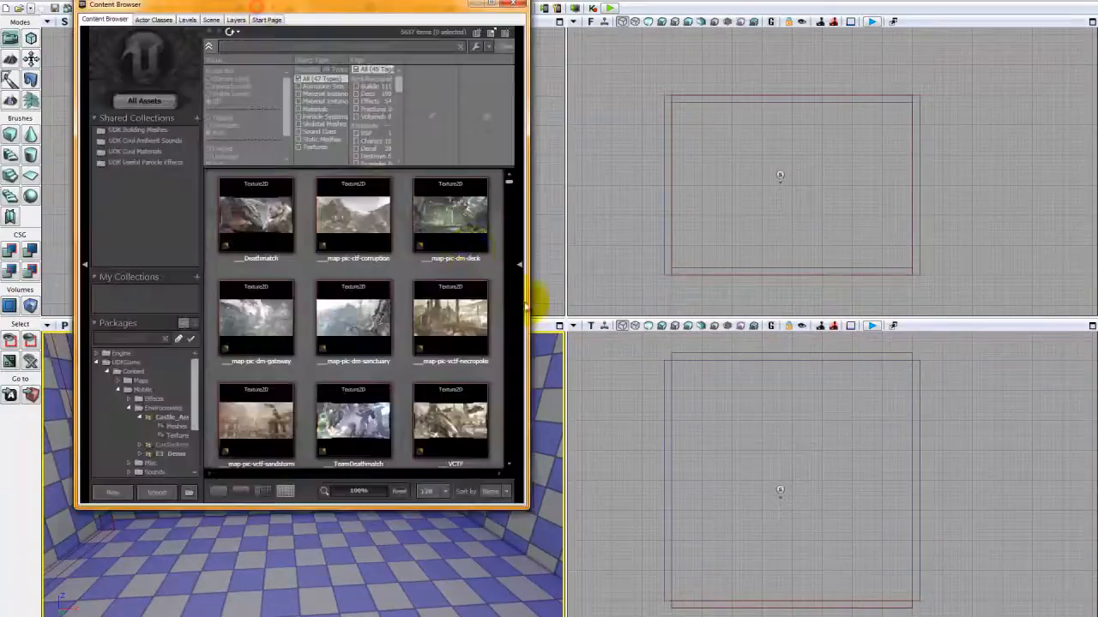
{"action": "left_click_drag", "start_coordinate": [367, 6], "coordinate": [795, 65]}
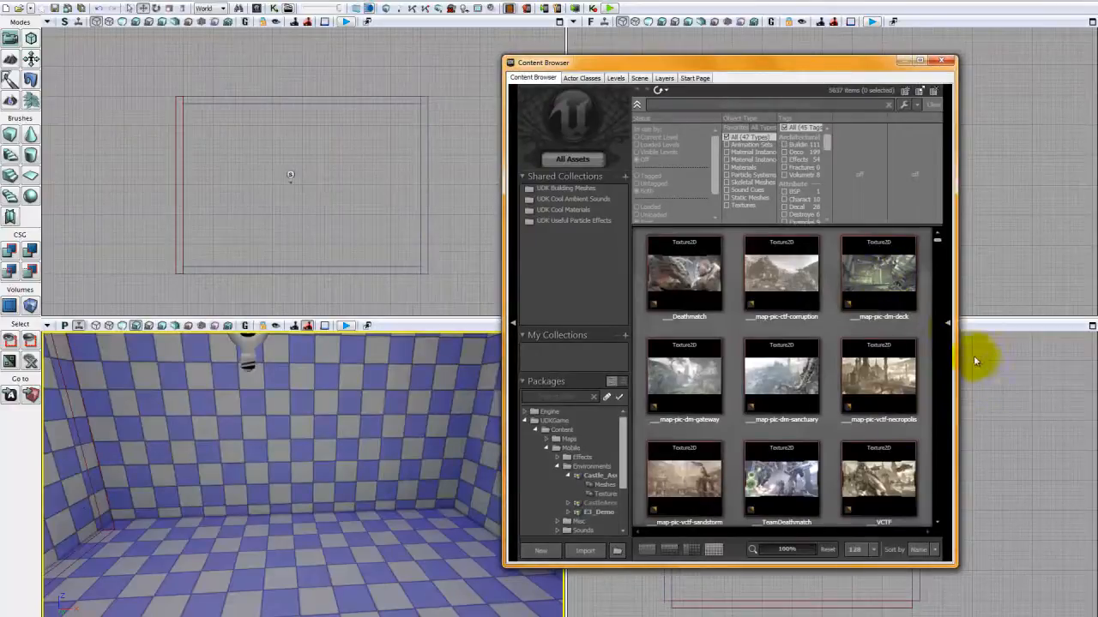
{"action": "left_click_drag", "start_coordinate": [961, 358], "coordinate": [1047, 357]}
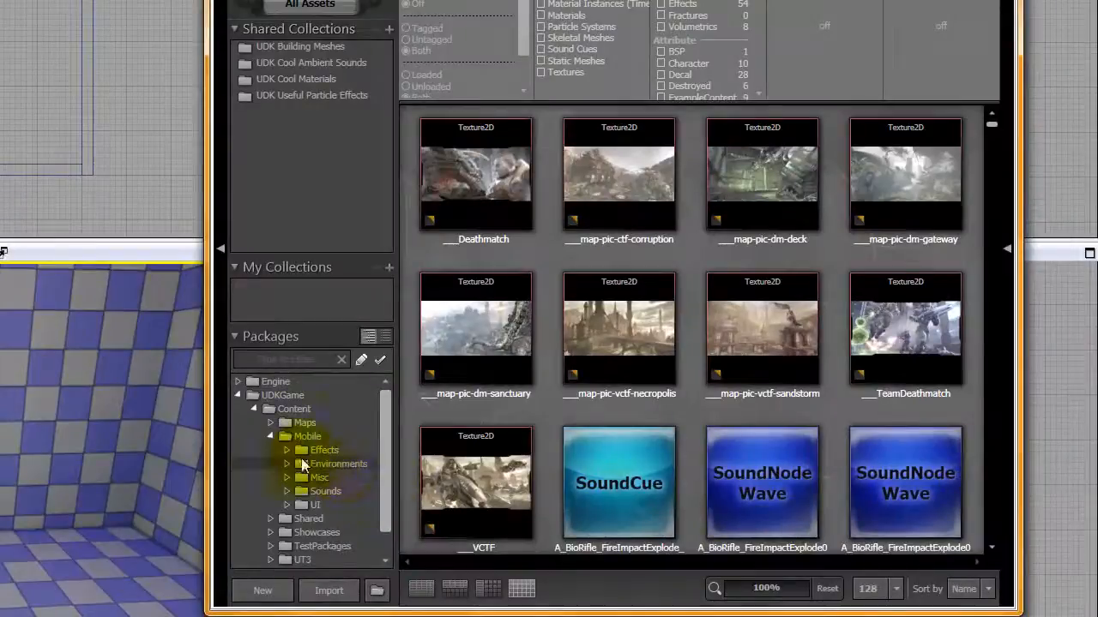
Open the NEC_Floors package in the UT3 Environments folder and filter the assets to static meshes only
{"action": "left_click", "coordinate": [287, 464]}
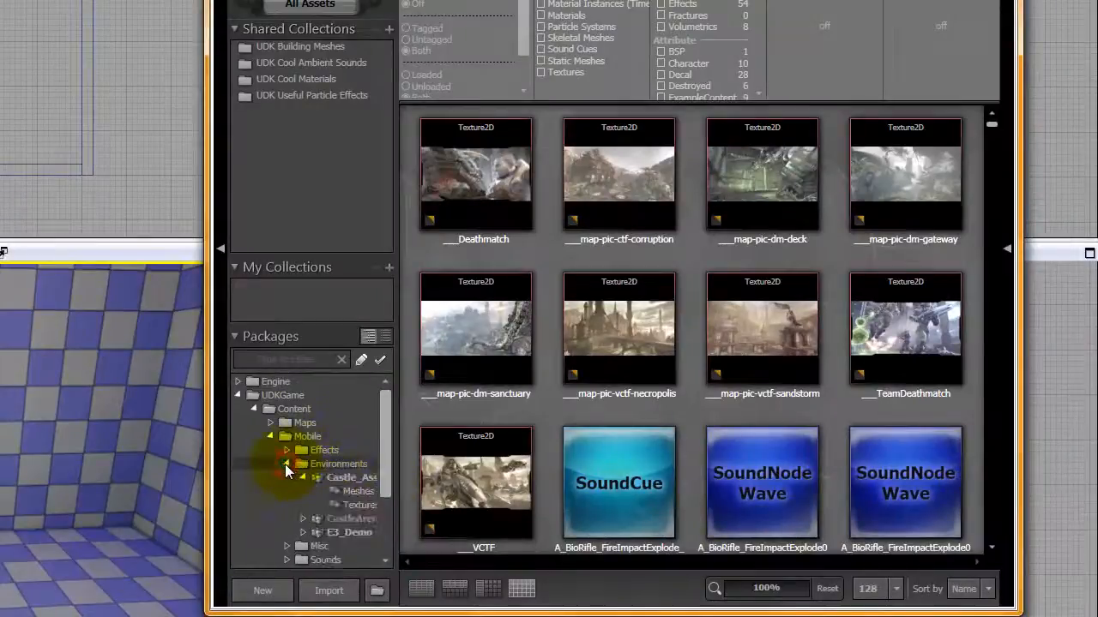
{"action": "left_click", "coordinate": [286, 464]}
{"action": "scroll", "coordinate": [380, 438], "scroll_direction": "down", "scroll_amount": 1}
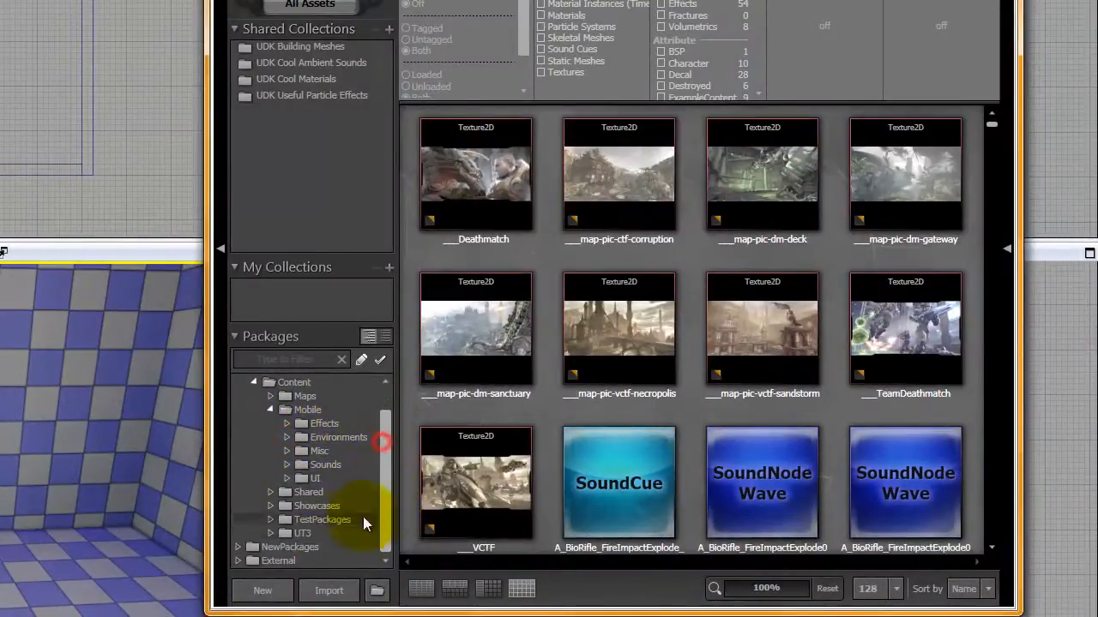
{"action": "left_click", "coordinate": [271, 532]}
{"action": "left_click_drag", "start_coordinate": [377, 454], "coordinate": [378, 520]}
{"action": "left_click", "coordinate": [284, 452]}
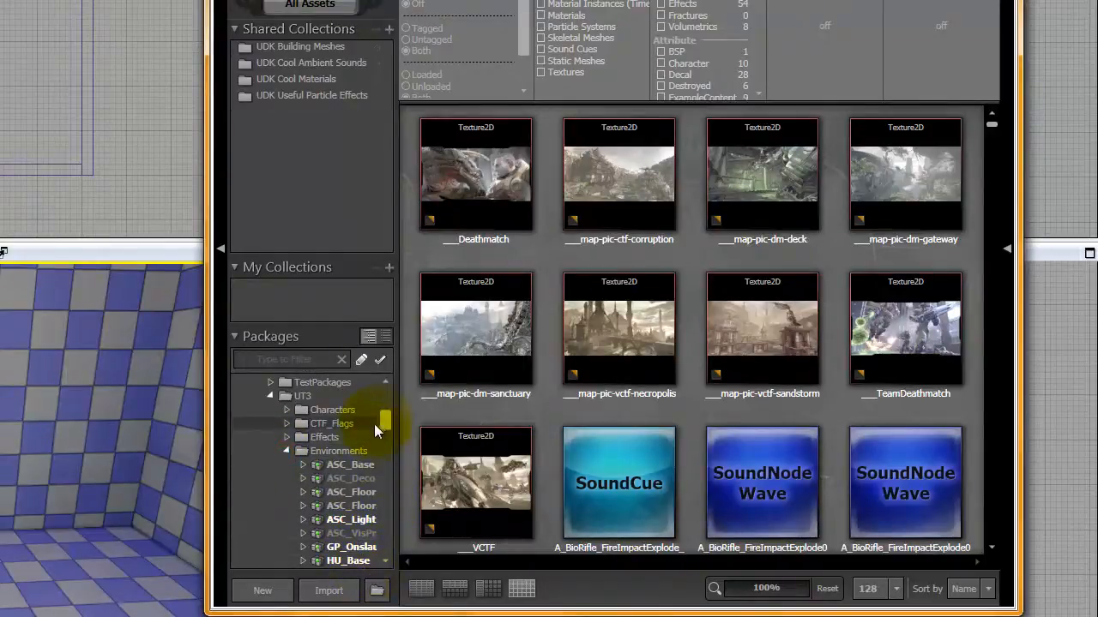
{"action": "left_click_drag", "start_coordinate": [382, 421], "coordinate": [380, 502]}
{"action": "left_click", "coordinate": [354, 518]}
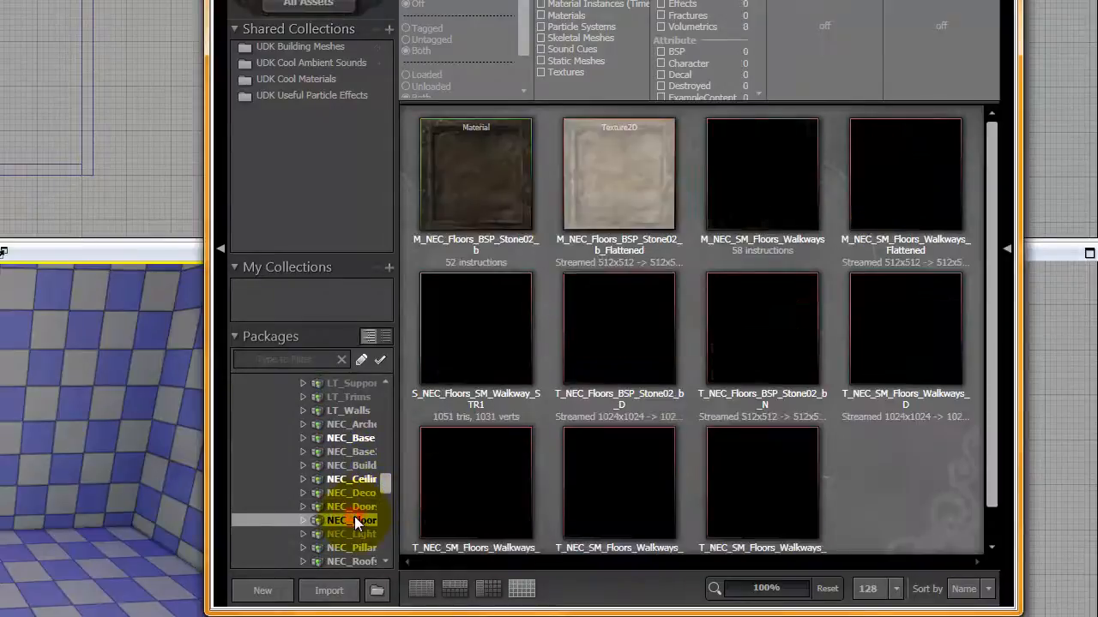
{"action": "left_click", "coordinate": [544, 59]}
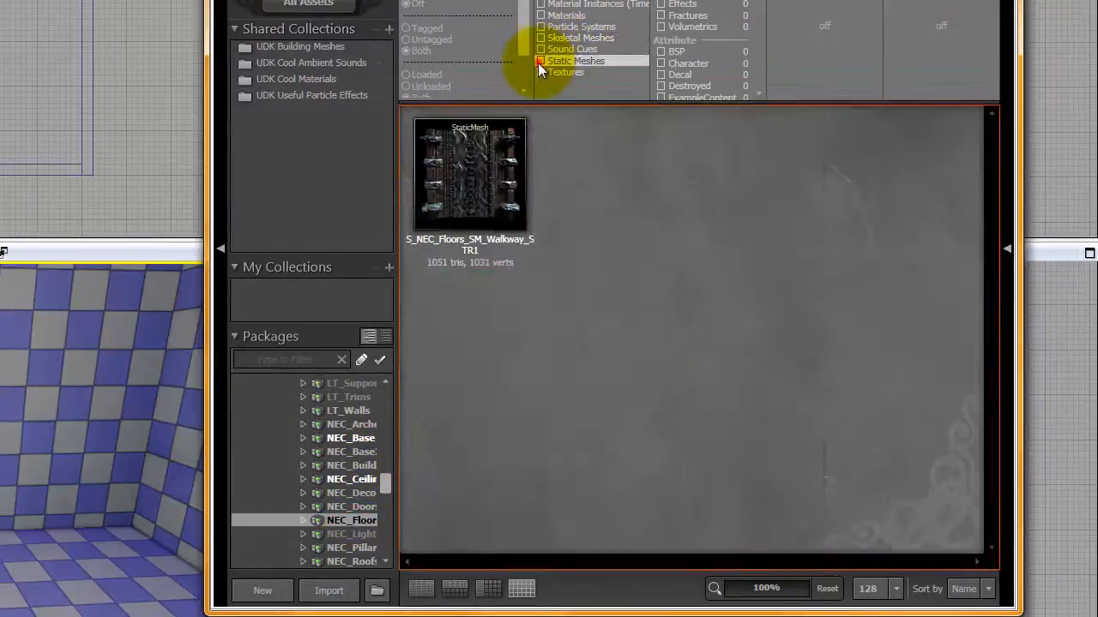
Look through the static meshes of the NEC_Ceilings, NEC_Lights, NEC_Deco, NEC_Buildings, NEC_Base2 and NEC_Base packages, widening the package list
{"action": "left_click", "coordinate": [362, 485]}
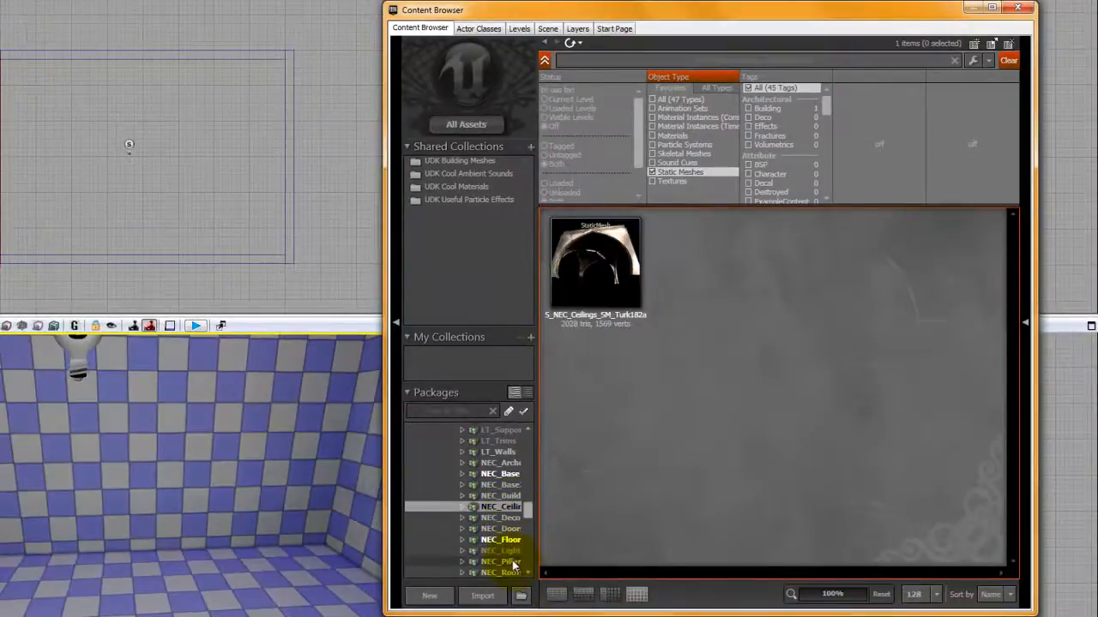
{"action": "left_click", "coordinate": [507, 550]}
{"action": "left_click", "coordinate": [506, 518]}
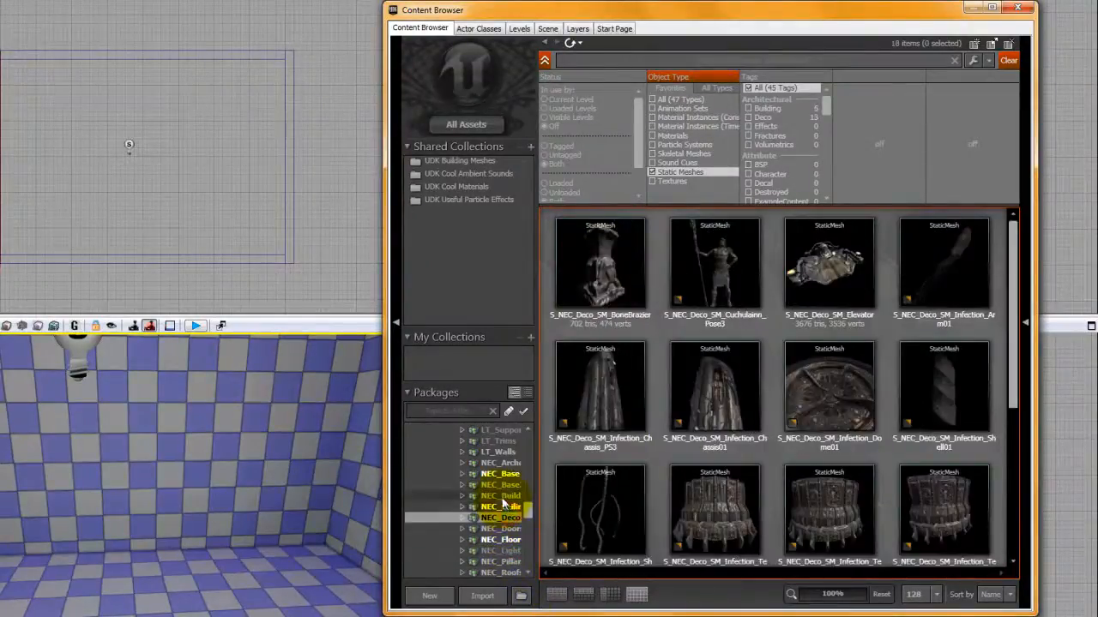
{"action": "left_click", "coordinate": [503, 495]}
{"action": "double_click", "coordinate": [506, 485]}
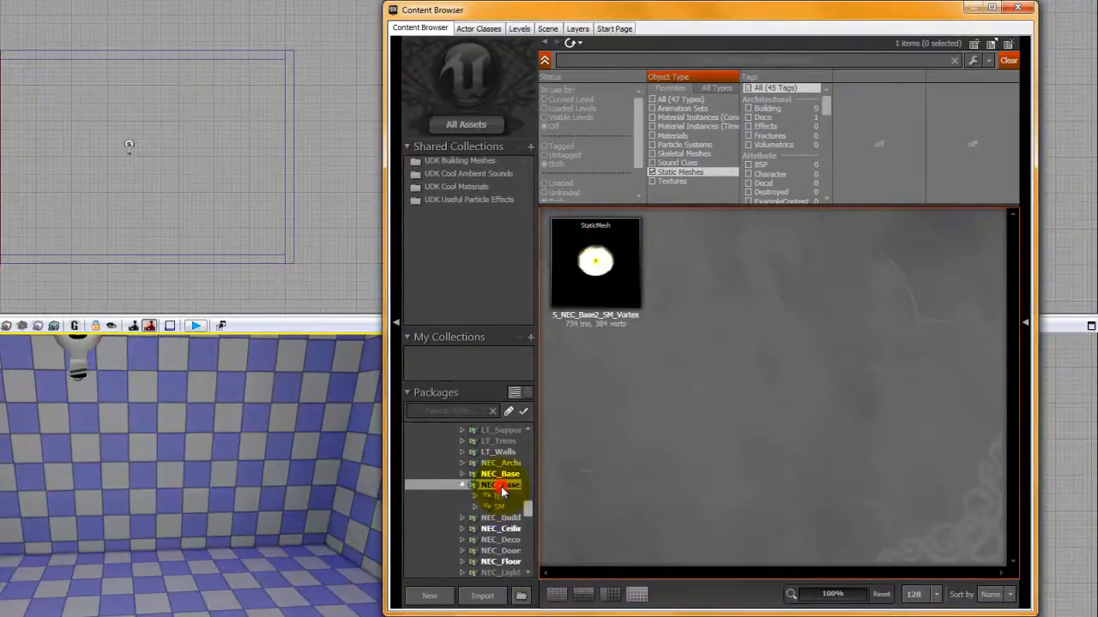
{"action": "left_click", "coordinate": [500, 474]}
{"action": "left_click_drag", "start_coordinate": [536, 445], "coordinate": [572, 509]}
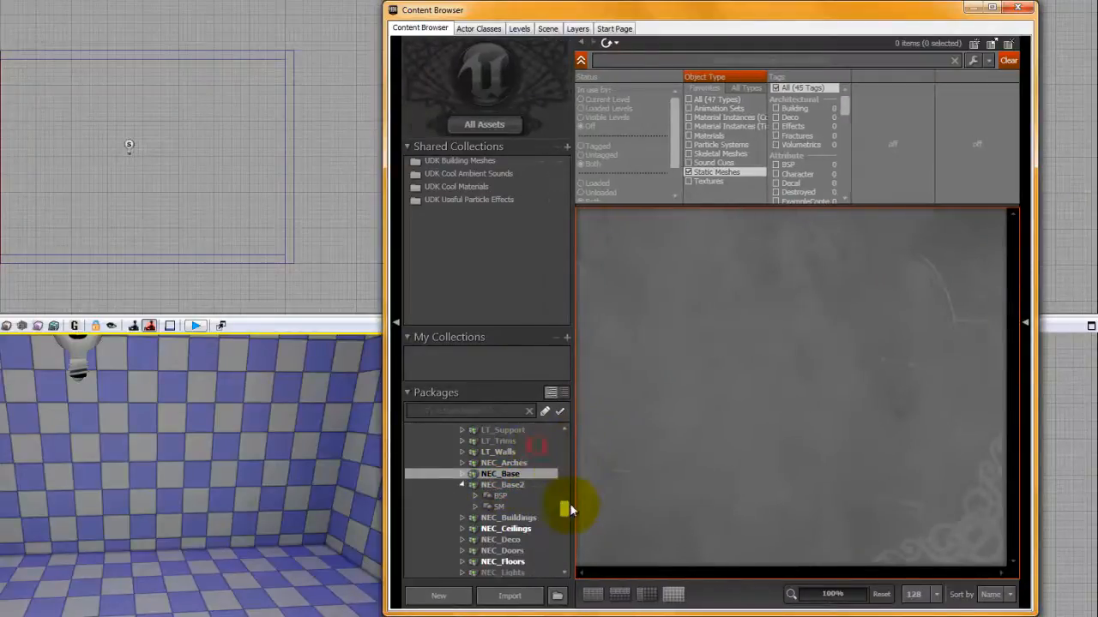
{"action": "scroll", "coordinate": [566, 511], "scroll_direction": "down", "scroll_amount": 4}
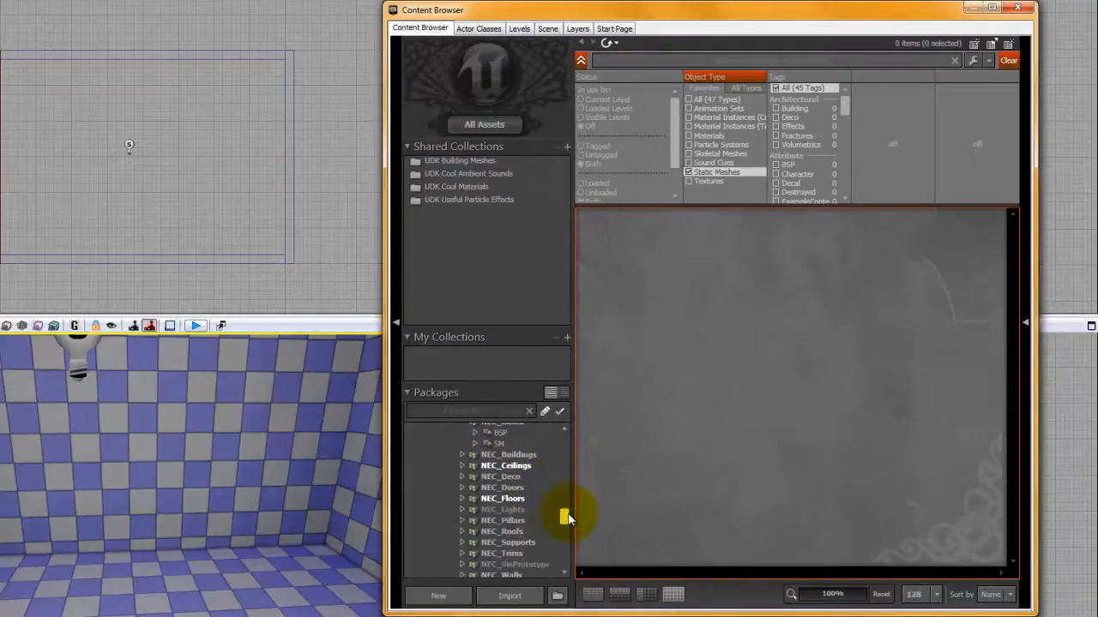
{"action": "scroll", "coordinate": [515, 508], "scroll_direction": "down", "scroll_amount": 2}
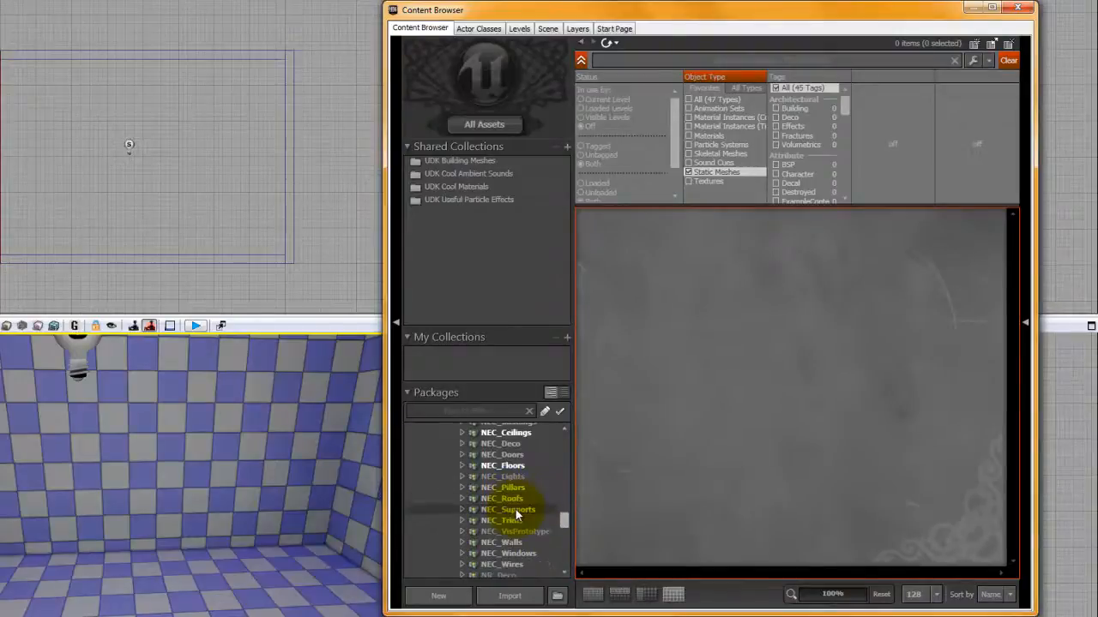
Browse the NEC_Walls, NEC_Trims, NEC_Roofs, NEC_Pillars, NEC_Lights, NEC_Floors and NEC_Doors packages for a suitable static mesh
{"action": "left_click", "coordinate": [506, 543]}
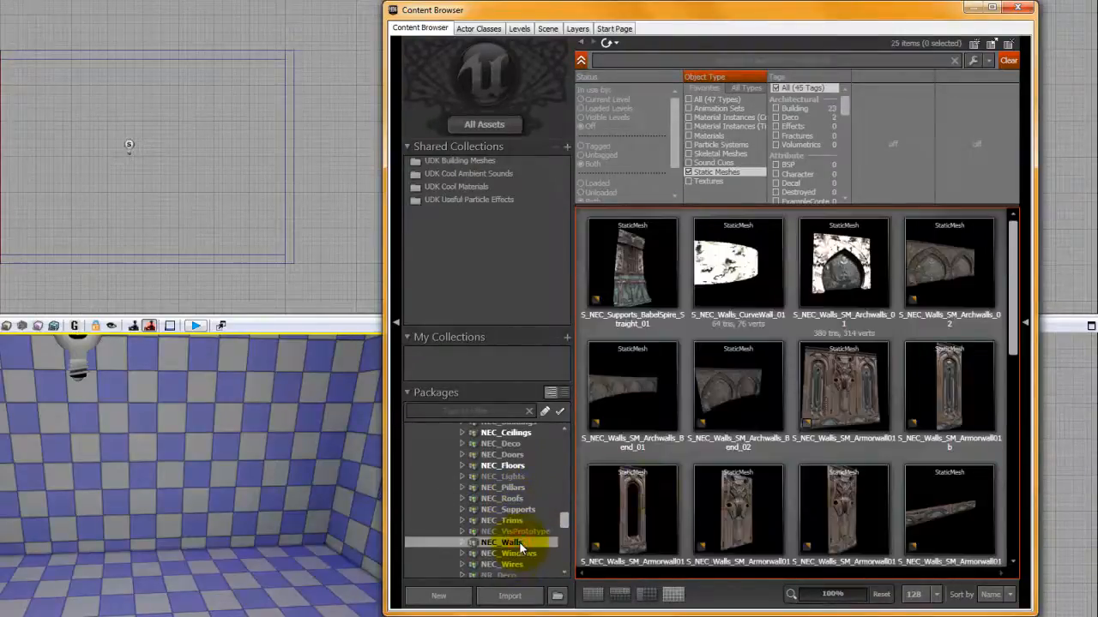
{"action": "scroll", "coordinate": [815, 361], "scroll_direction": "down", "scroll_amount": 6}
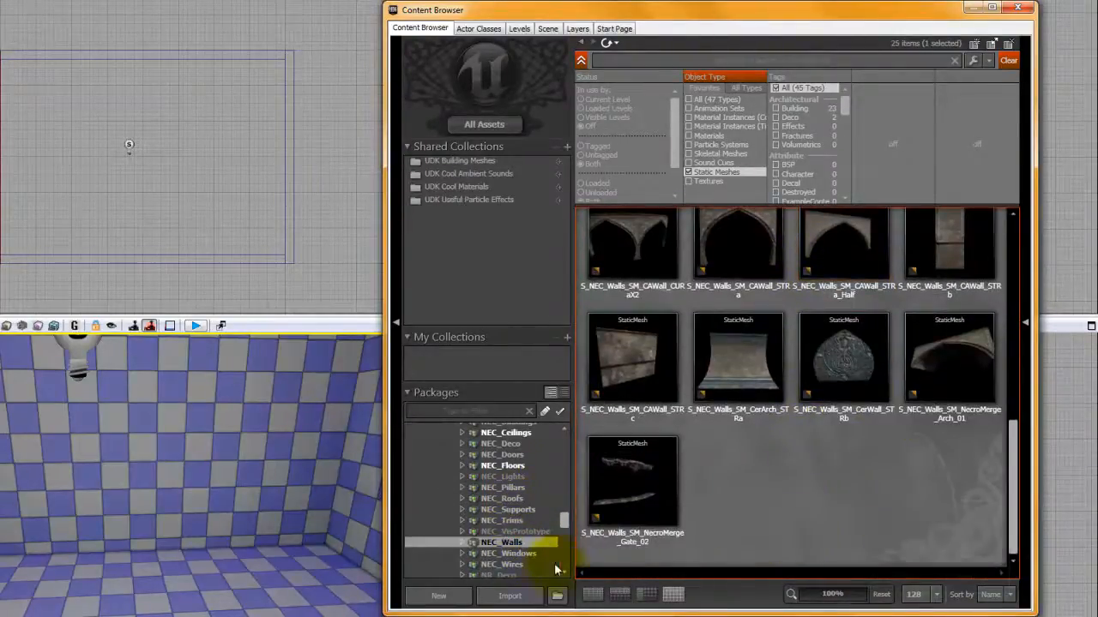
{"action": "left_click", "coordinate": [514, 521]}
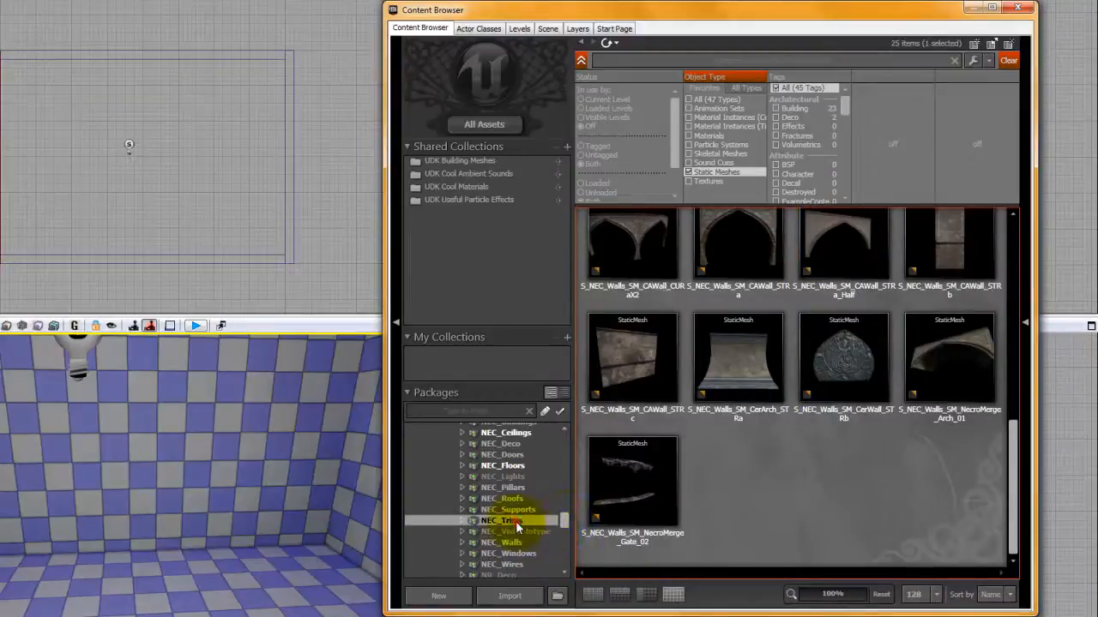
{"action": "left_click", "coordinate": [510, 532]}
{"action": "left_click", "coordinate": [502, 500]}
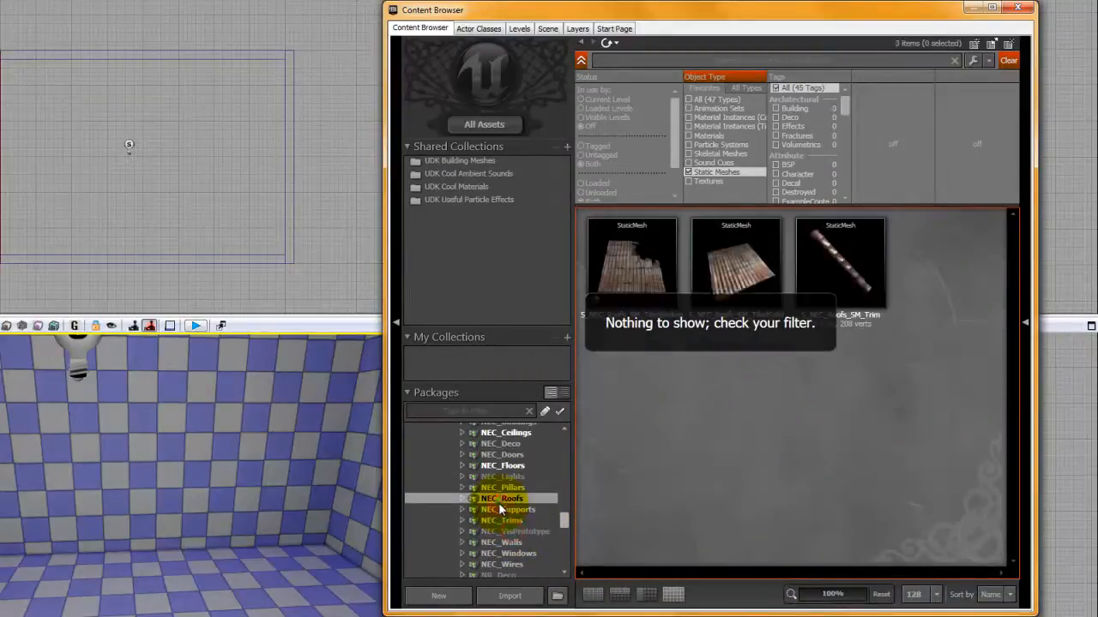
{"action": "left_click", "coordinate": [502, 488]}
{"action": "left_click", "coordinate": [505, 477]}
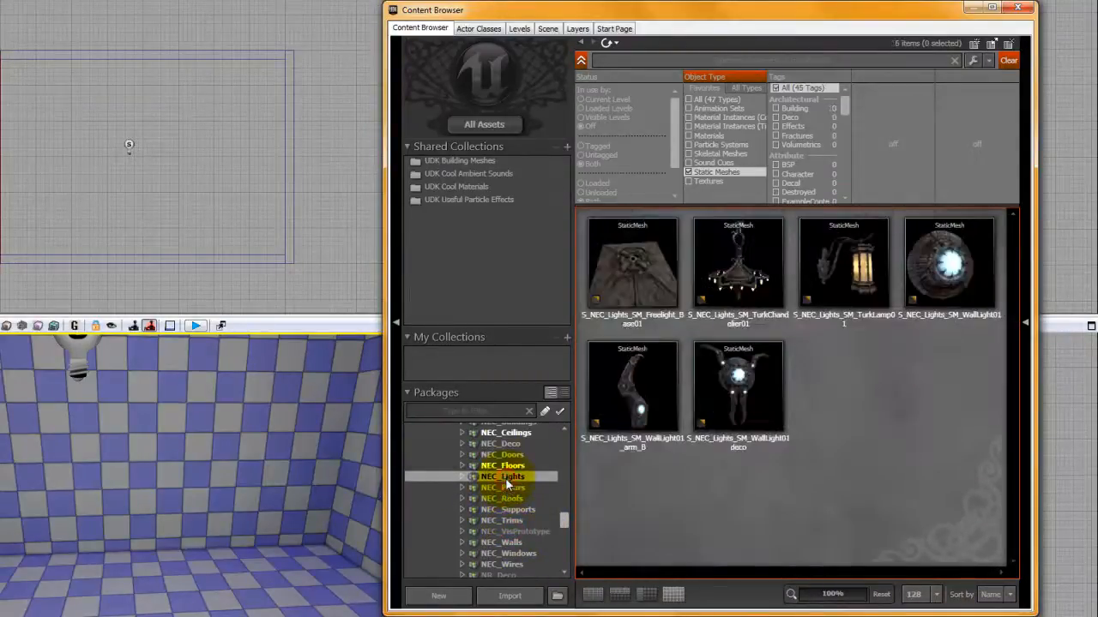
{"action": "scroll", "coordinate": [506, 484], "scroll_direction": "up", "scroll_amount": 1}
{"action": "left_click", "coordinate": [515, 498]}
{"action": "left_click", "coordinate": [509, 488]}
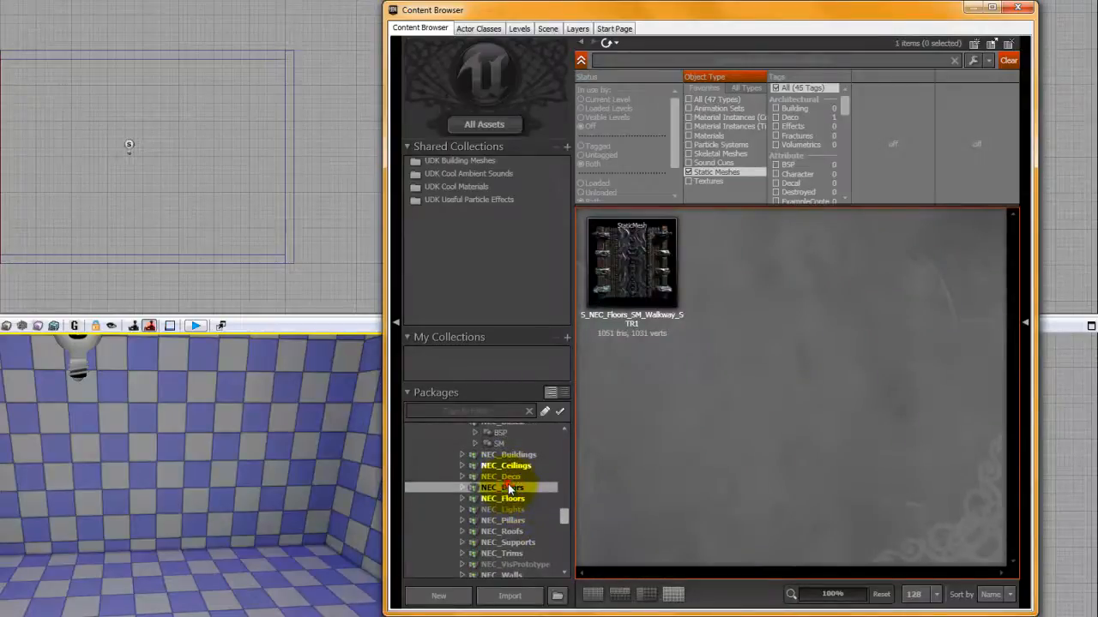
Select the S_NEC_Deco_SM_Elevator static mesh in the NEC_Deco package
{"action": "left_click", "coordinate": [501, 477]}
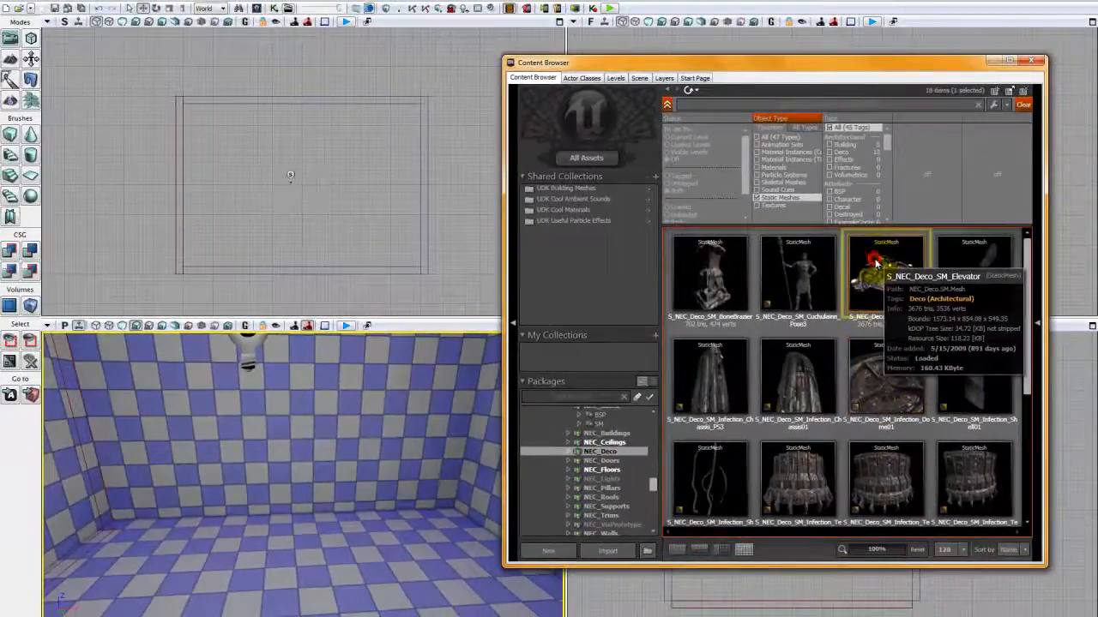
{"action": "double_click", "coordinate": [876, 263]}
{"action": "left_click", "coordinate": [478, 26]}
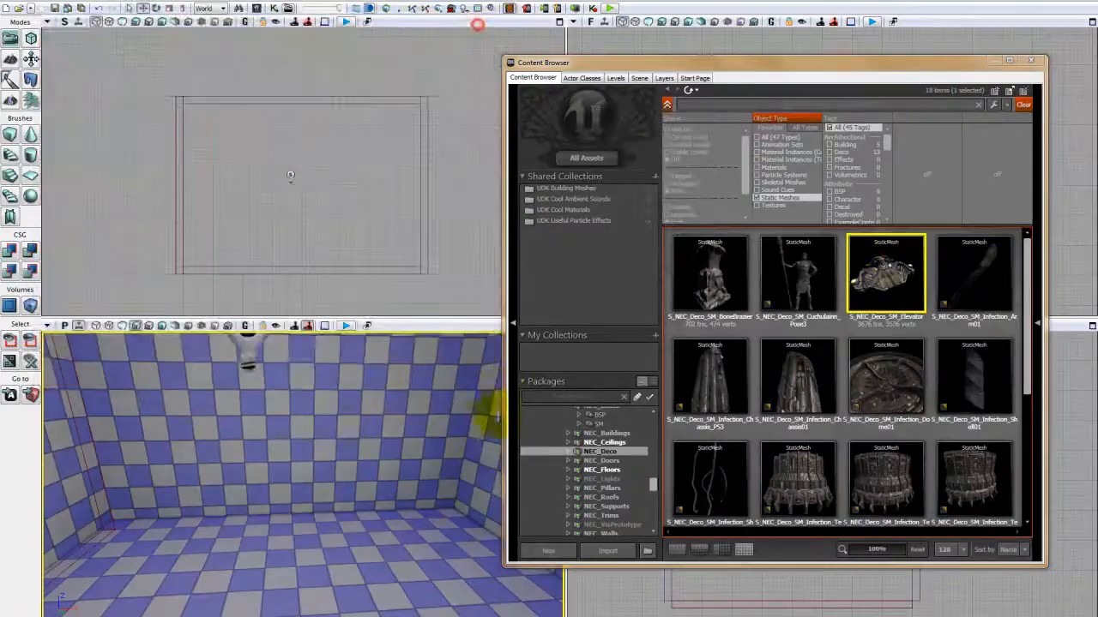
Add the selected elevator mesh to the room's floor as an InterpActor
{"action": "left_click_drag", "start_coordinate": [385, 472], "coordinate": [429, 498]}
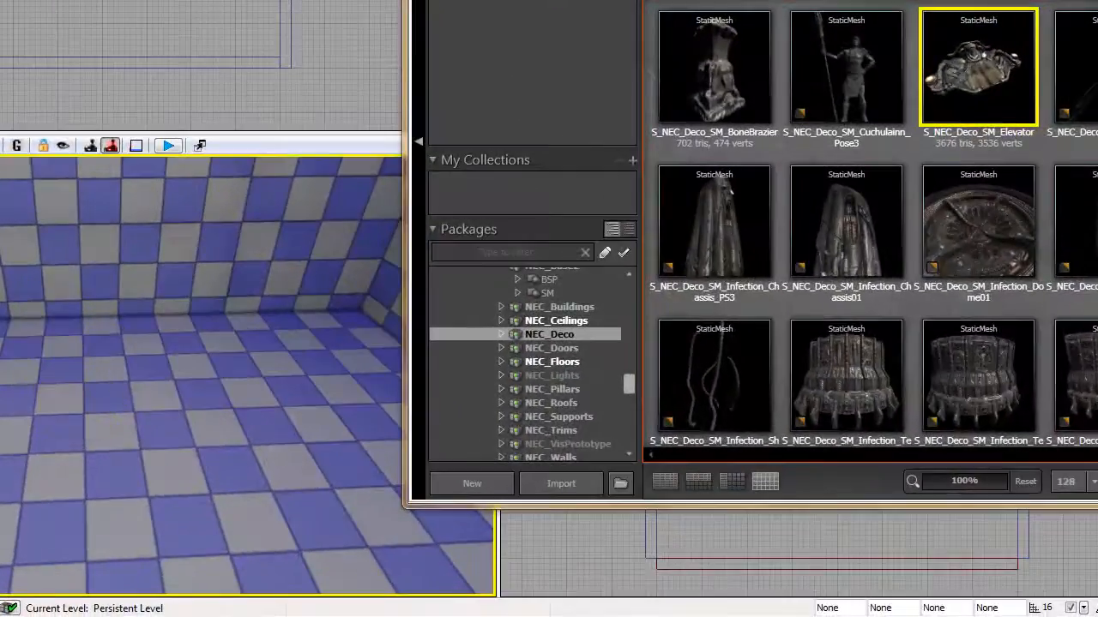
{"action": "right_click", "coordinate": [34, 363]}
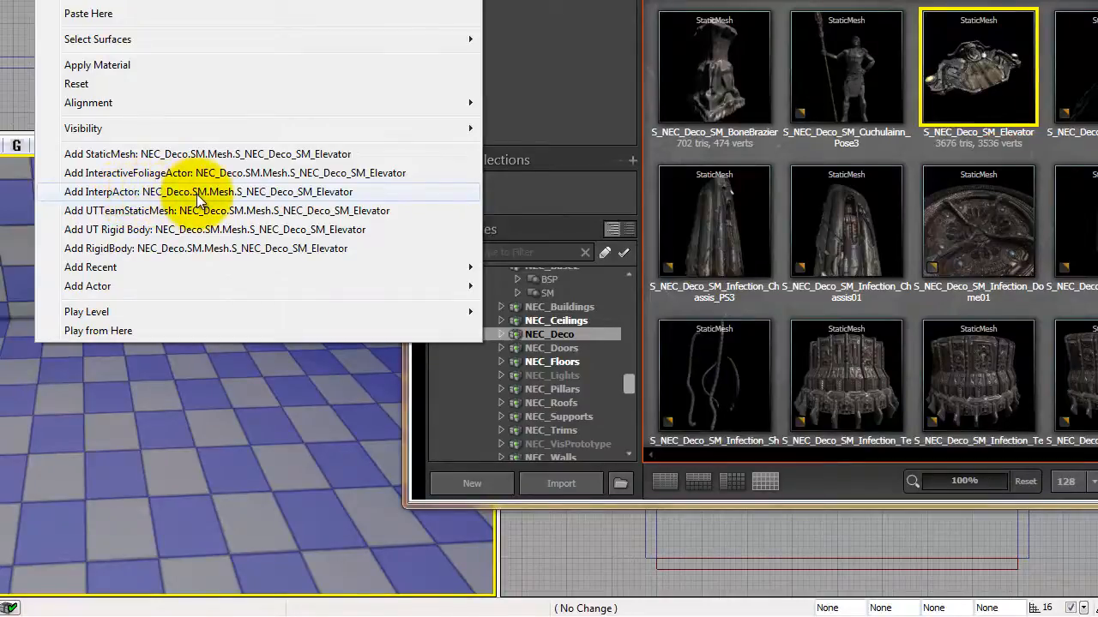
{"action": "left_click", "coordinate": [296, 195]}
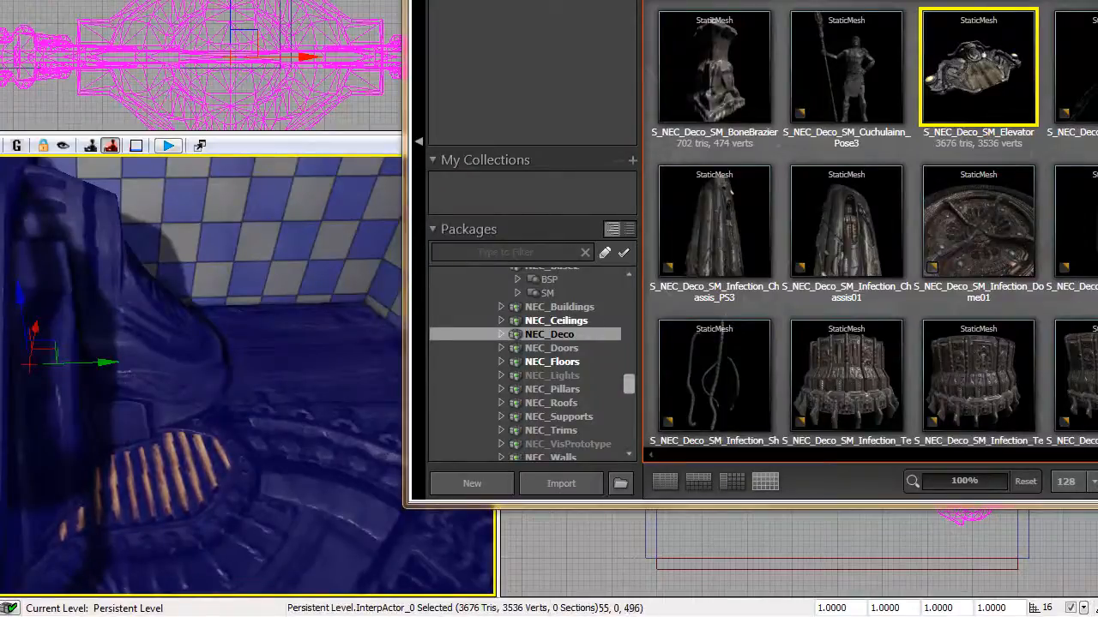
Set the elevator InterpActor's overall draw scale to 0.25 so it fits inside the room
{"action": "scroll", "coordinate": [685, 360], "scroll_direction": "down", "scroll_amount": 6}
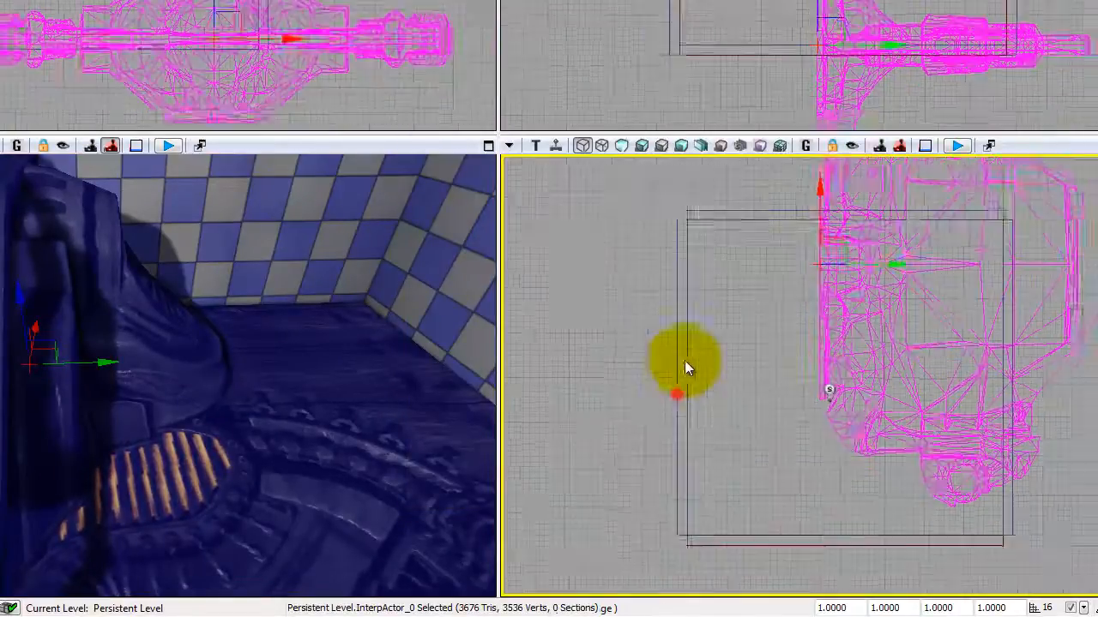
{"action": "left_click_drag", "start_coordinate": [675, 393], "coordinate": [654, 454]}
{"action": "left_click", "coordinate": [870, 299]}
{"action": "mouse_move", "coordinate": [755, 337]}
{"action": "left_mouse_down"}
{"action": "mouse_move", "coordinate": [673, 256]}
{"action": "mouse_move", "coordinate": [737, 332]}
{"action": "left_mouse_up"}
{"action": "scroll", "coordinate": [673, 257], "scroll_direction": "up", "scroll_amount": 3}
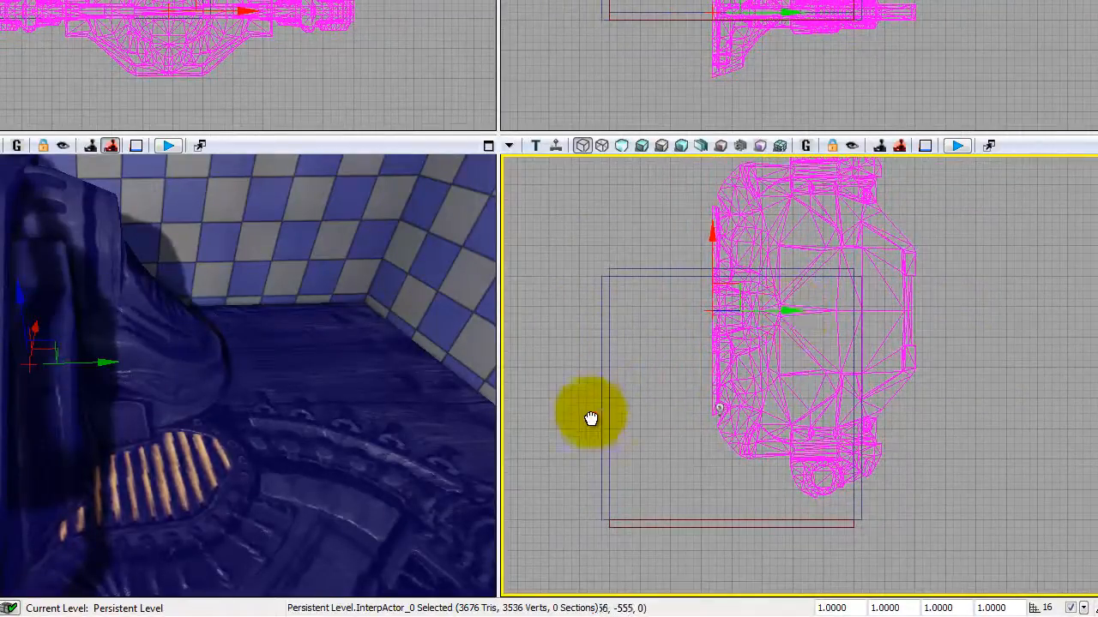
{"action": "scroll", "coordinate": [587, 412], "scroll_direction": "down", "scroll_amount": 2}
{"action": "left_click_drag", "start_coordinate": [586, 410], "coordinate": [584, 449]}
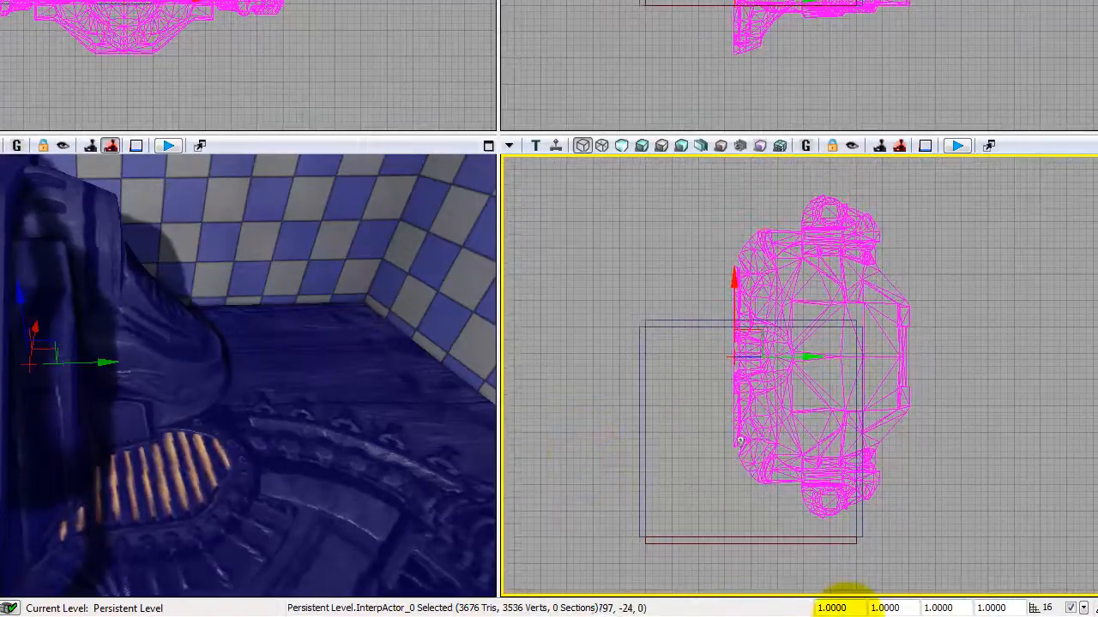
{"action": "double_click", "coordinate": [837, 608]}
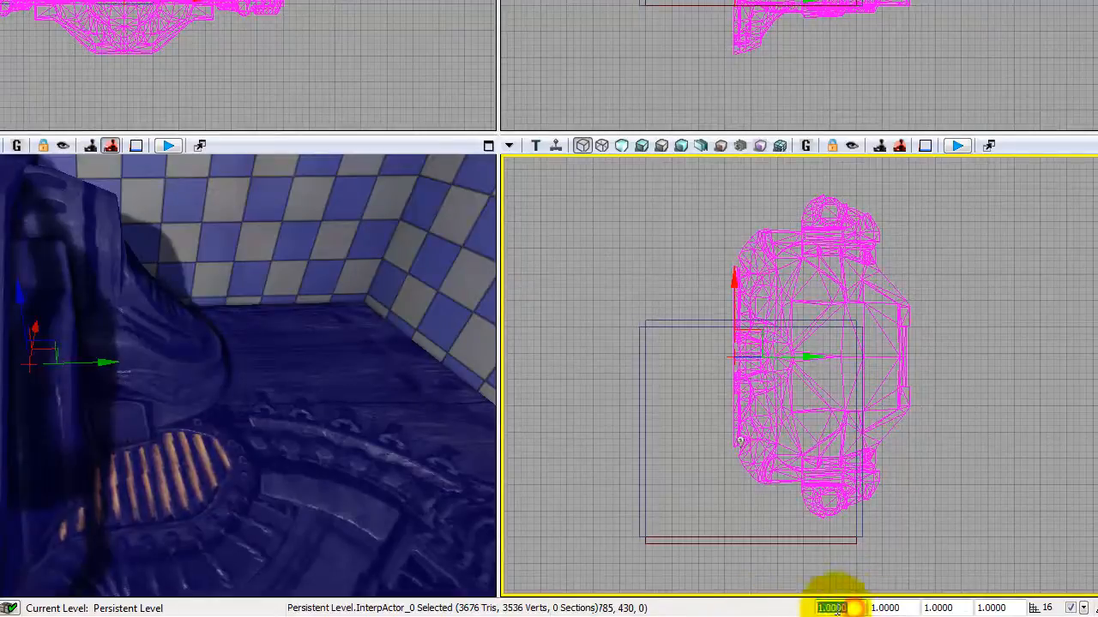
{"action": "double_click", "coordinate": [855, 607]}
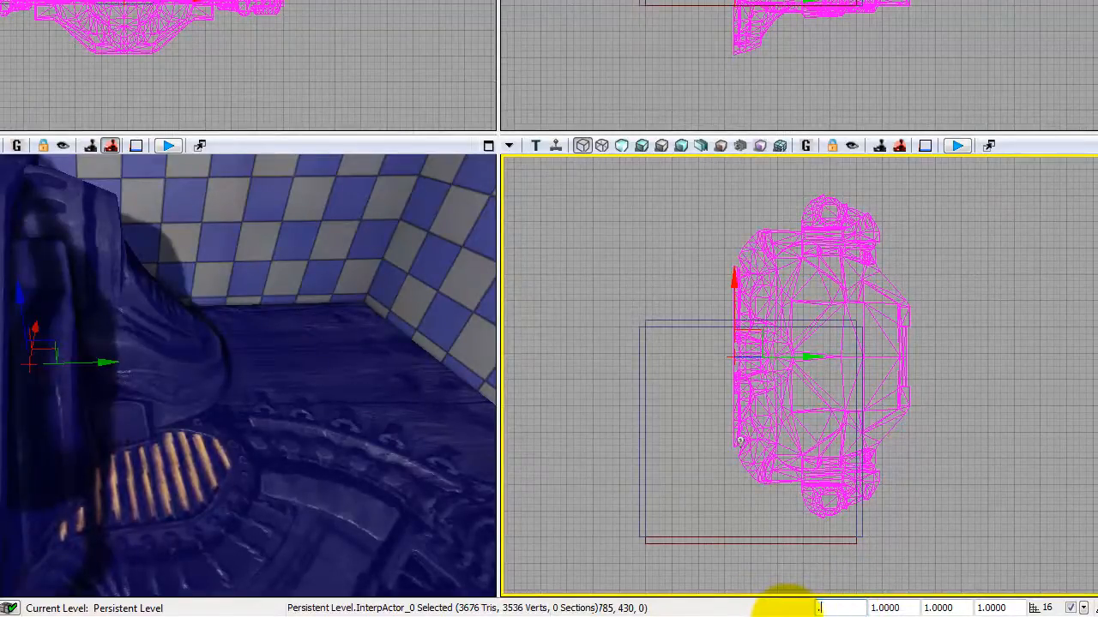
{"action": "type", "text": ".25"}
{"action": "key", "text": "Return"}
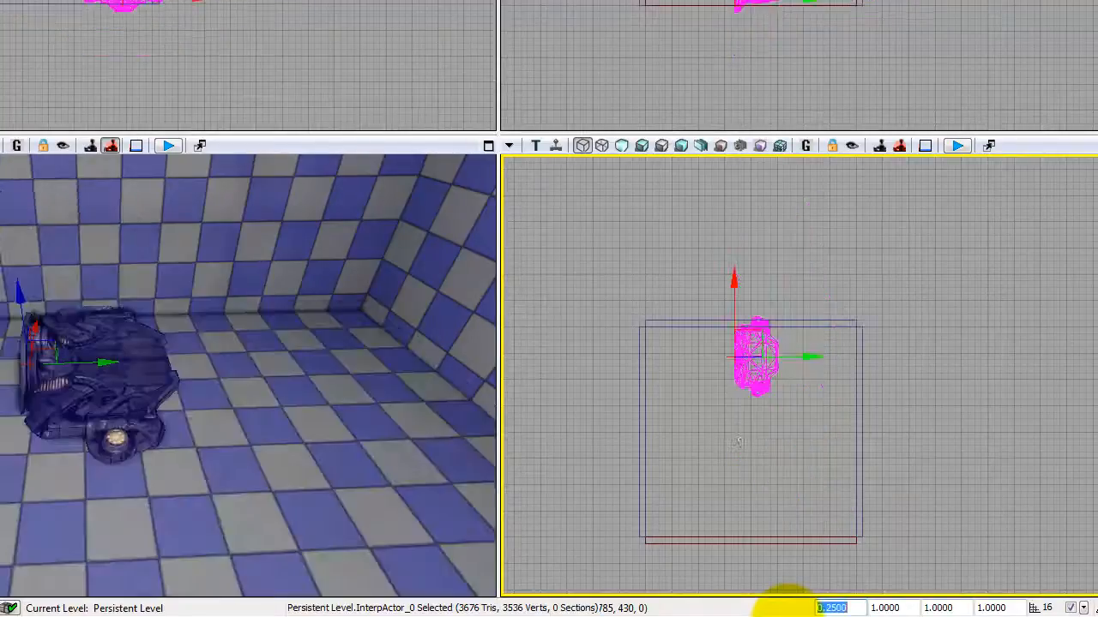
Move the elevator flat against one wall of the room, roughly centred along that wall
{"action": "scroll", "coordinate": [897, 503], "scroll_direction": "up", "scroll_amount": 3}
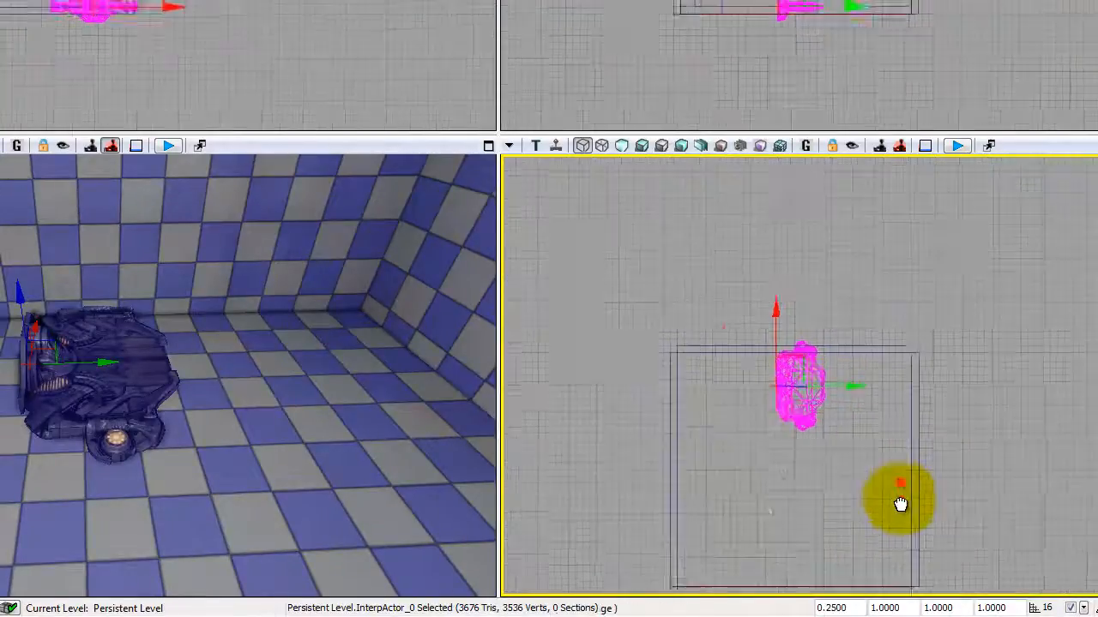
{"action": "left_click_drag", "start_coordinate": [914, 419], "coordinate": [954, 358]}
{"action": "left_click_drag", "start_coordinate": [595, 349], "coordinate": [639, 365]}
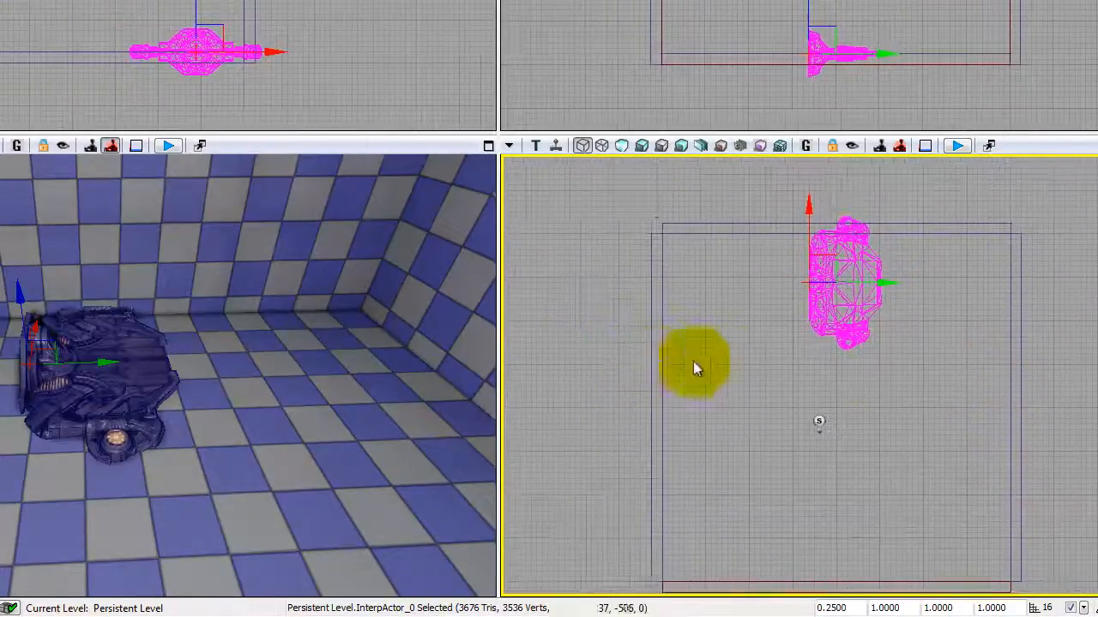
{"action": "left_click_drag", "start_coordinate": [837, 338], "coordinate": [696, 432]}
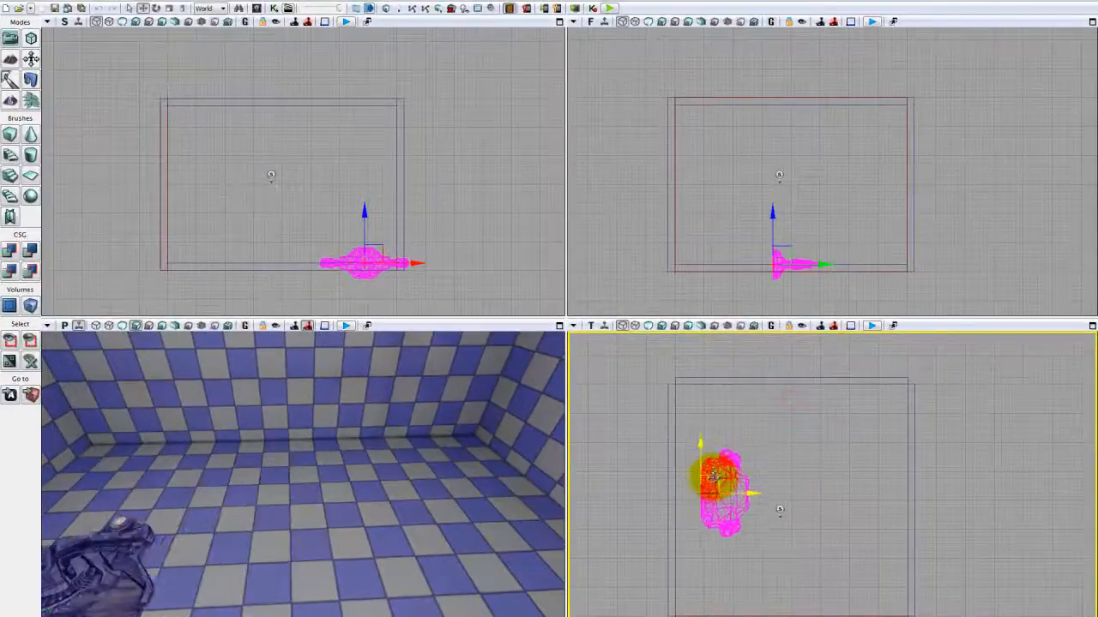
{"action": "left_click_drag", "start_coordinate": [697, 483], "coordinate": [691, 484]}
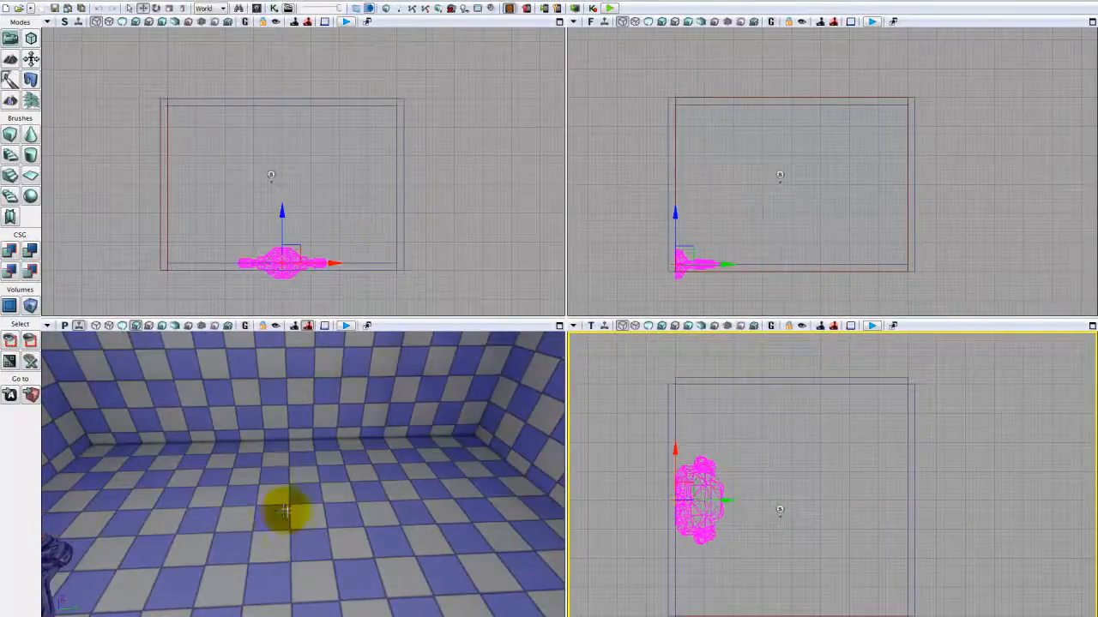
{"action": "right_click_drag", "start_coordinate": [289, 509], "coordinate": [147, 518]}
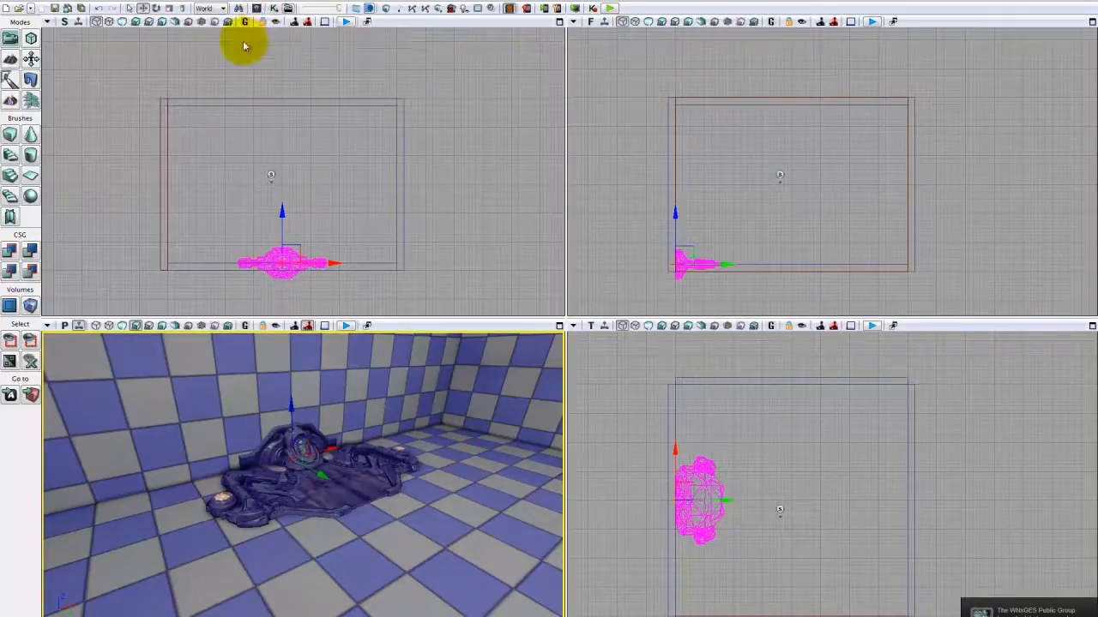
Open Kismet and add a new Mover event using the selected elevator InterpActor
{"action": "left_click", "coordinate": [271, 8]}
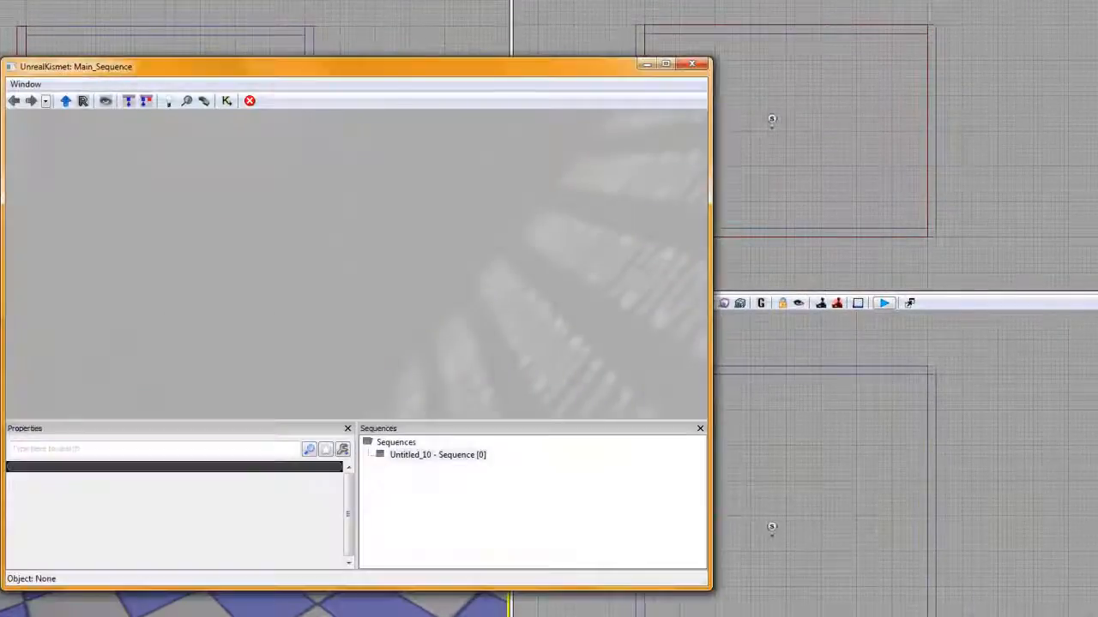
{"action": "left_click_drag", "start_coordinate": [257, 67], "coordinate": [642, 34]}
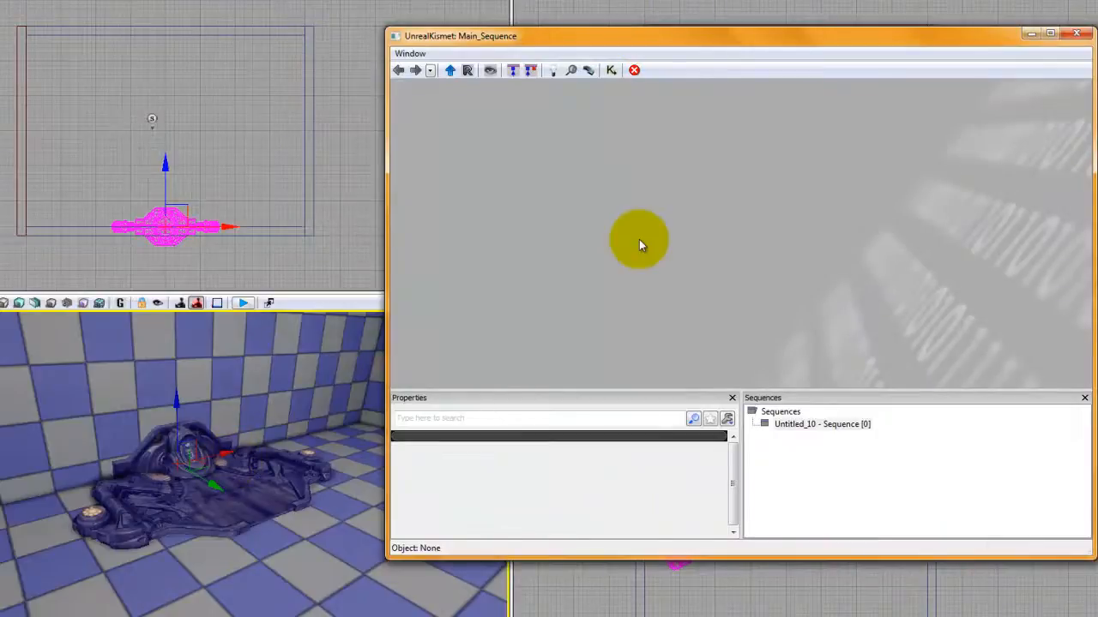
{"action": "right_click", "coordinate": [576, 223]}
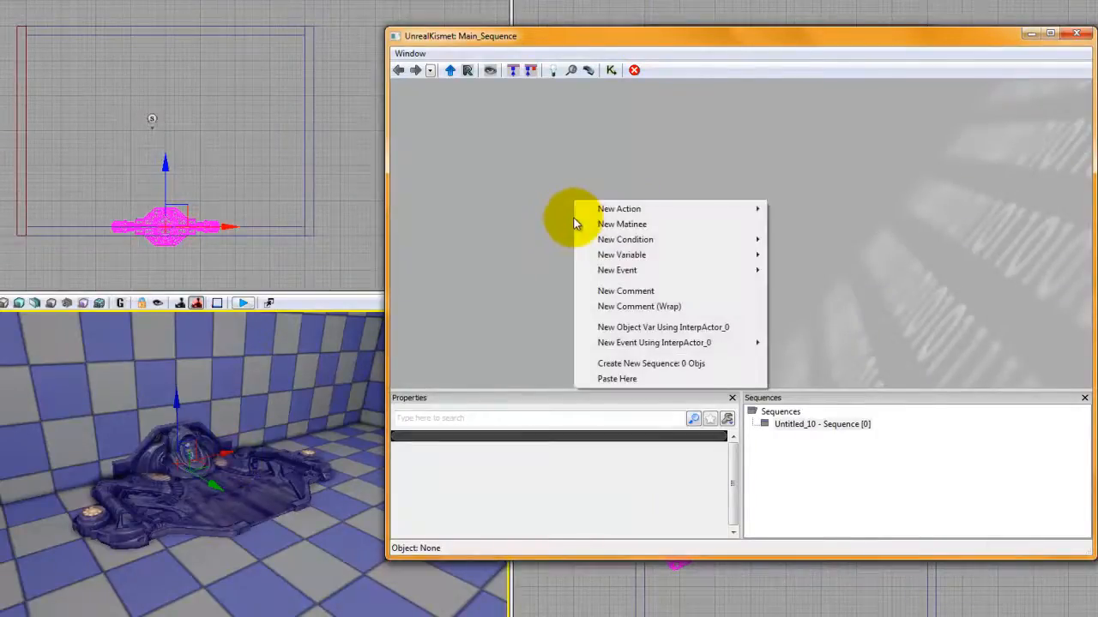
{"action": "mouse_move", "coordinate": [637, 350]}
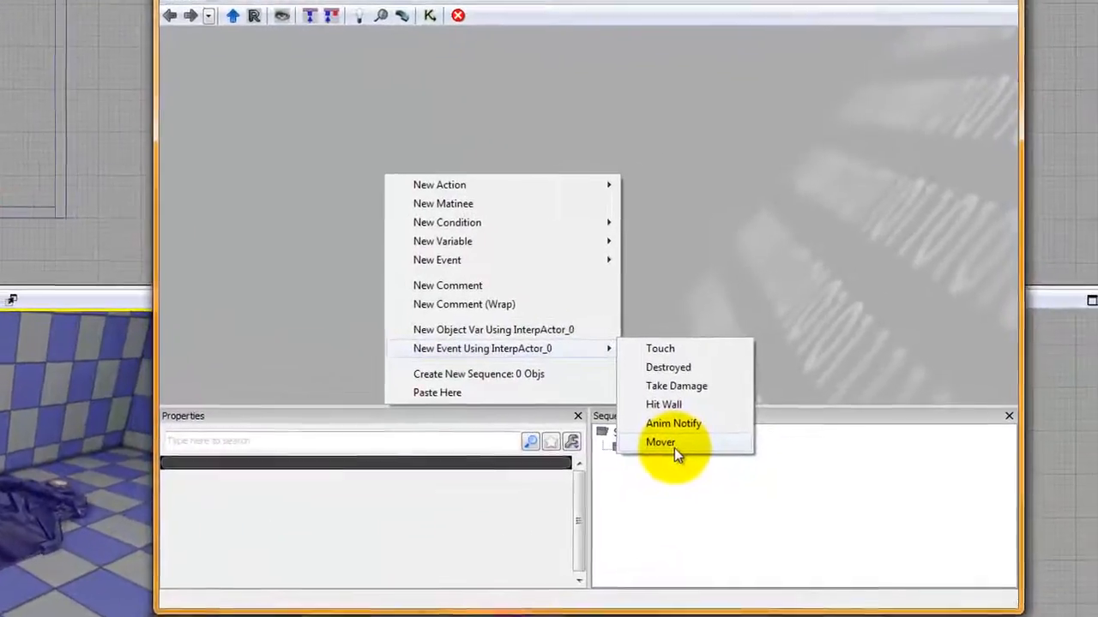
{"action": "left_click", "coordinate": [811, 424]}
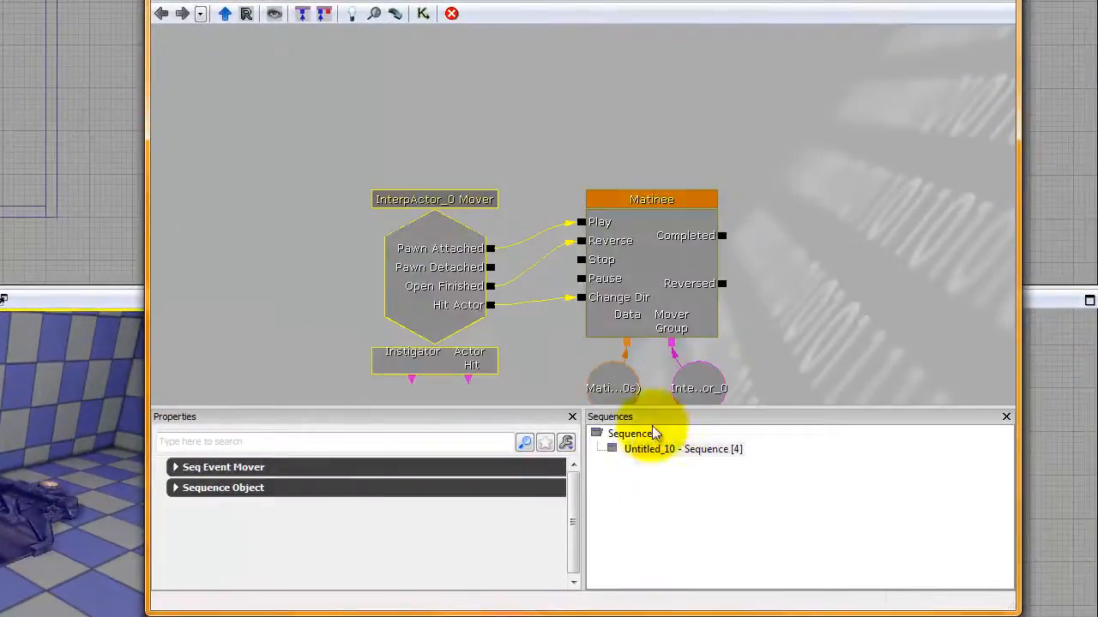
Examine the Mover event's links to the Matinee node and the attached Matinee data and InterpActor variables
{"action": "left_click_drag", "start_coordinate": [546, 341], "coordinate": [473, 282]}
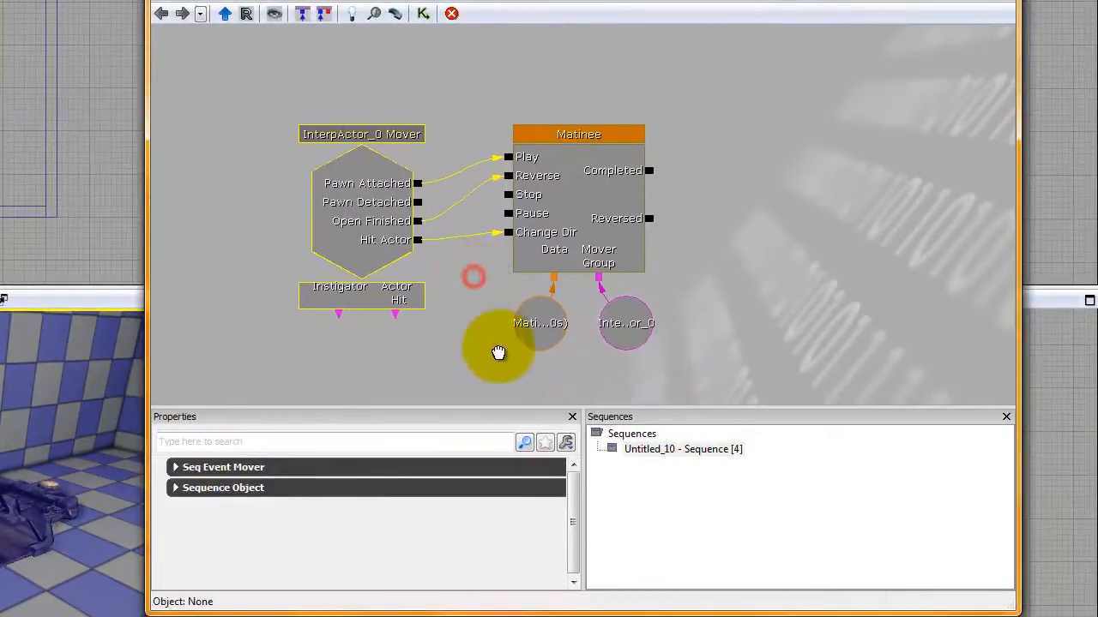
{"action": "left_click", "coordinate": [575, 216]}
{"action": "left_click", "coordinate": [549, 324]}
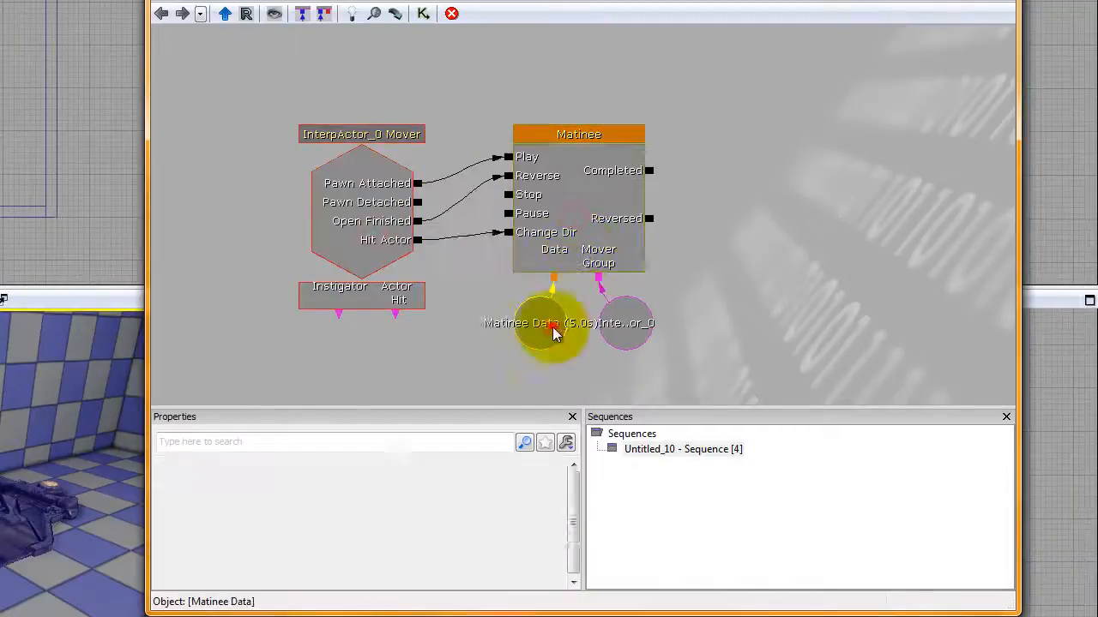
{"action": "left_click", "coordinate": [326, 221]}
{"action": "left_click", "coordinate": [544, 225]}
{"action": "left_click", "coordinate": [614, 324]}
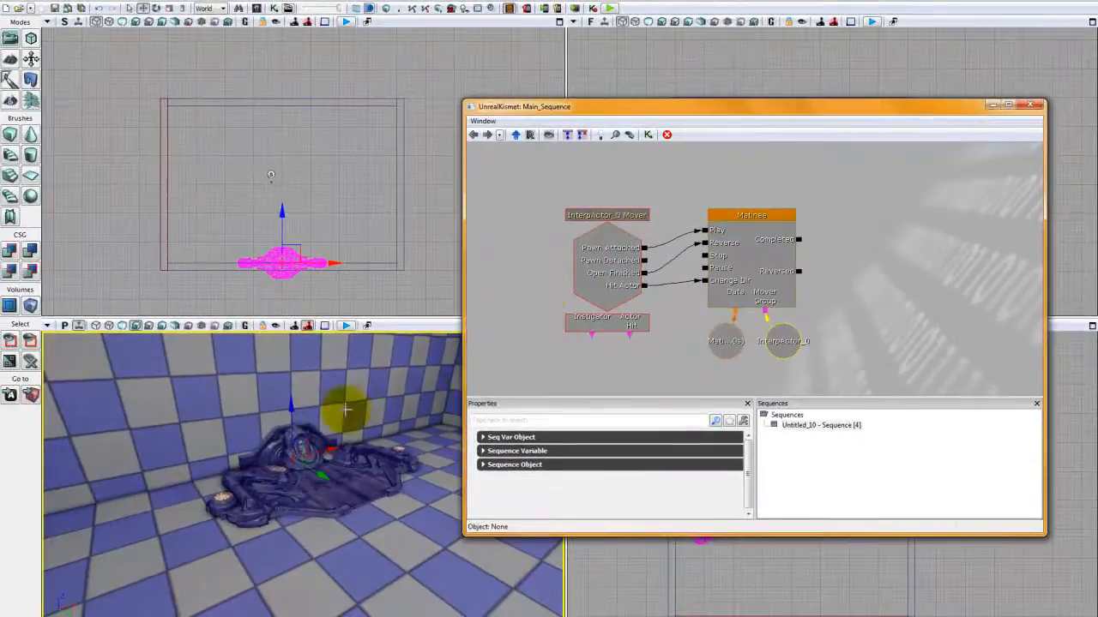
{"action": "left_click_drag", "start_coordinate": [421, 395], "coordinate": [441, 380]}
Open the Matinee node's sequence in the Matinee editor, keeping the elevator in view beside its timeline
{"action": "left_click", "coordinate": [760, 270]}
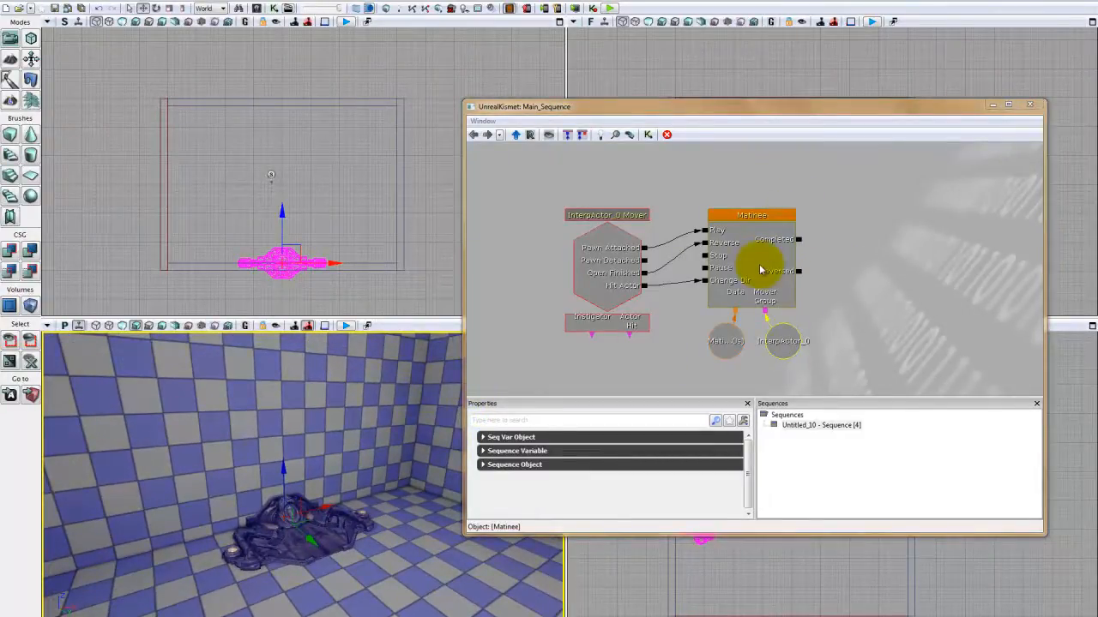
{"action": "double_click", "coordinate": [760, 270]}
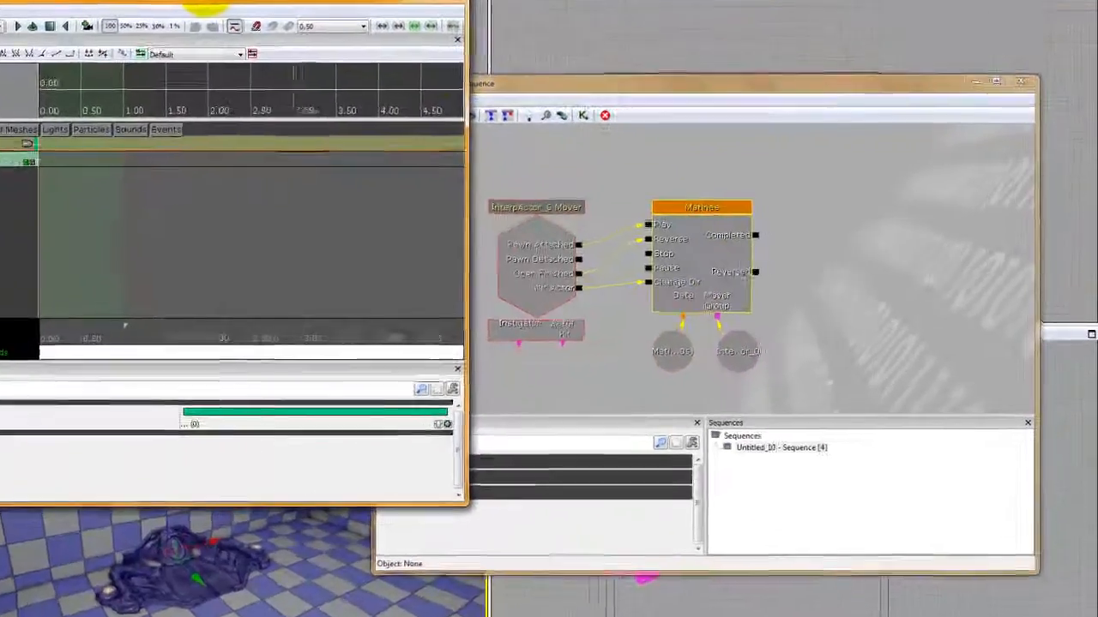
{"action": "left_click_drag", "start_coordinate": [327, 29], "coordinate": [807, 107]}
{"action": "left_click_drag", "start_coordinate": [674, 294], "coordinate": [637, 343]}
{"action": "left_click_drag", "start_coordinate": [1008, 58], "coordinate": [1096, 3]}
{"action": "scroll", "coordinate": [850, 271], "scroll_direction": "down", "scroll_amount": 3}
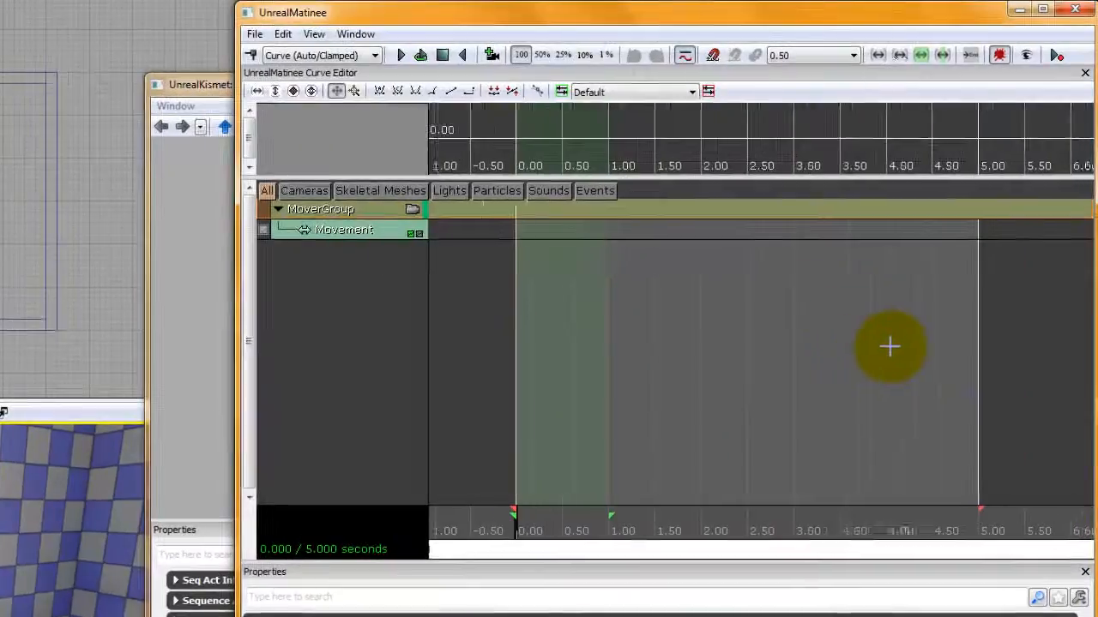
{"action": "left_click_drag", "start_coordinate": [889, 347], "coordinate": [1005, 564]}
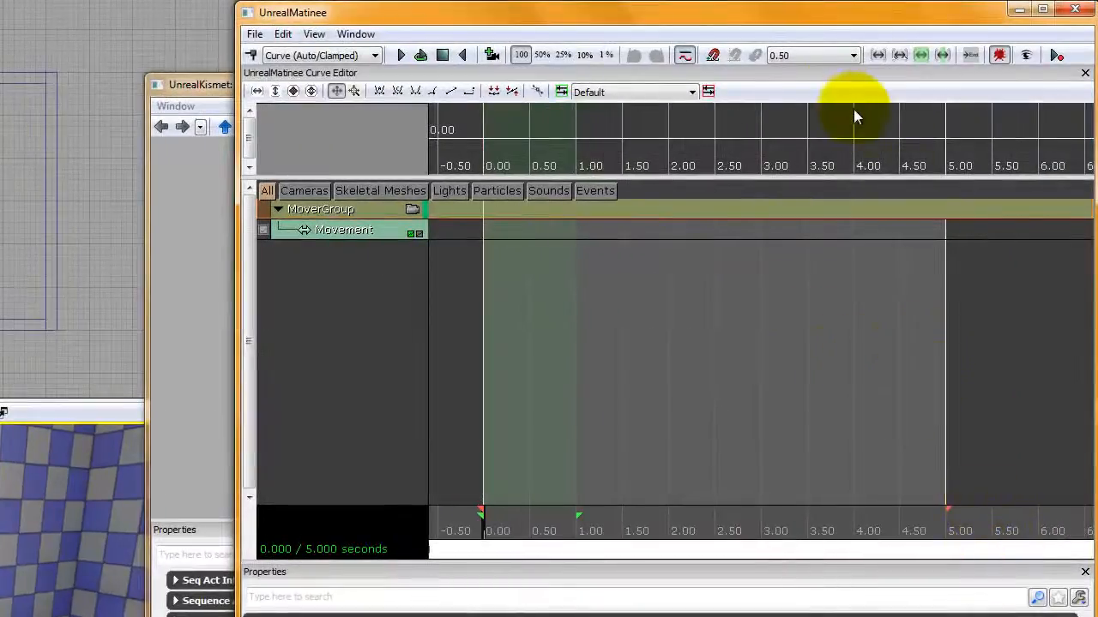
Turn on timeline snapping in Matinee with a 0.50 interval
{"action": "left_click", "coordinate": [715, 57]}
{"action": "left_click", "coordinate": [797, 56]}
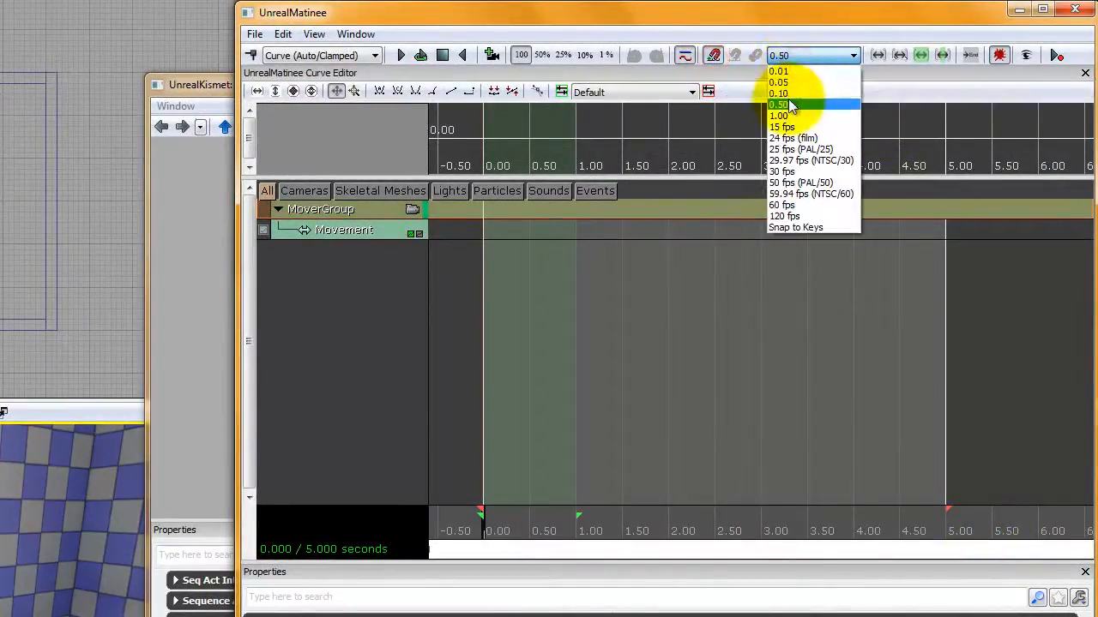
{"action": "left_click", "coordinate": [790, 105]}
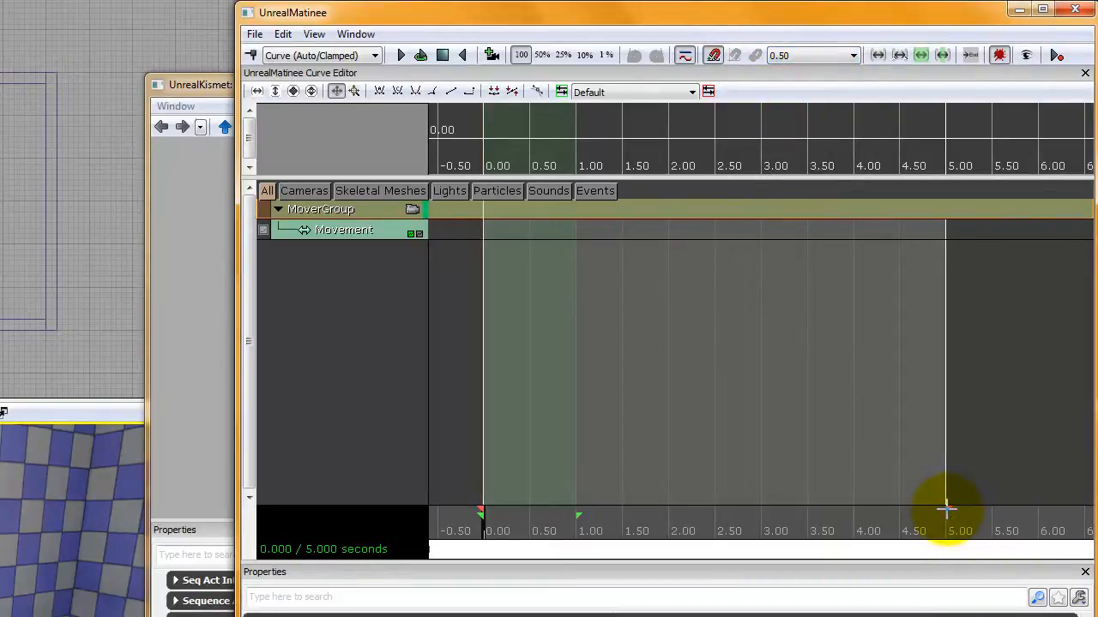
Shorten the Matinee sequence to 3.5 seconds and extend the loop section to end at 3.50
{"action": "left_click_drag", "start_coordinate": [946, 510], "coordinate": [822, 515]}
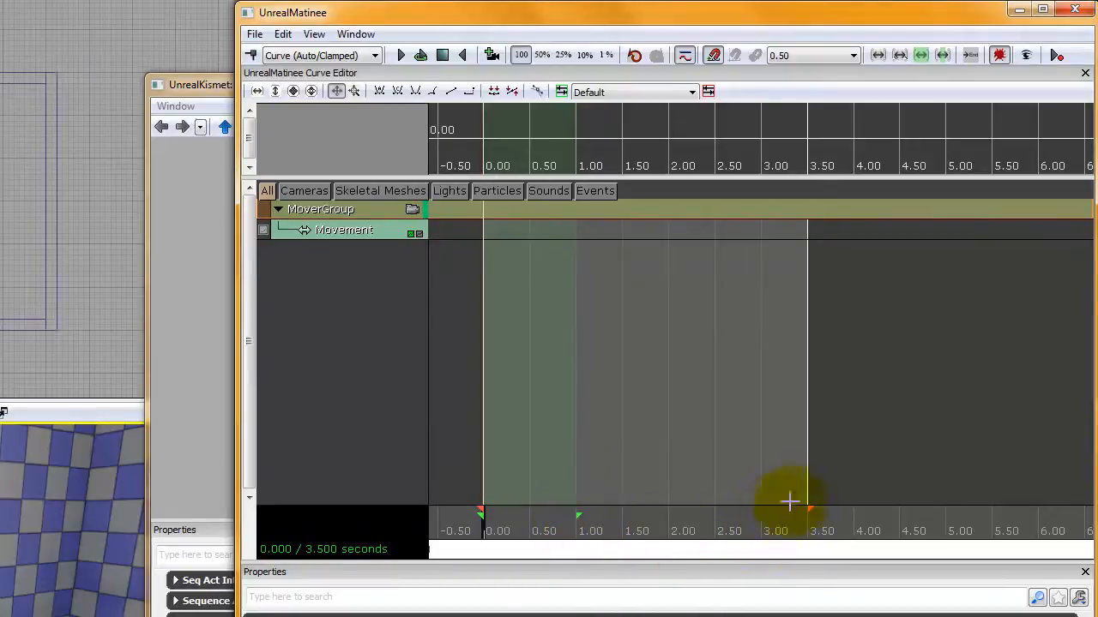
{"action": "mouse_move", "coordinate": [652, 513]}
{"action": "left_mouse_down"}
{"action": "mouse_move", "coordinate": [578, 510]}
{"action": "mouse_move", "coordinate": [718, 507]}
{"action": "mouse_move", "coordinate": [568, 521]}
{"action": "mouse_move", "coordinate": [716, 515]}
{"action": "left_mouse_up"}
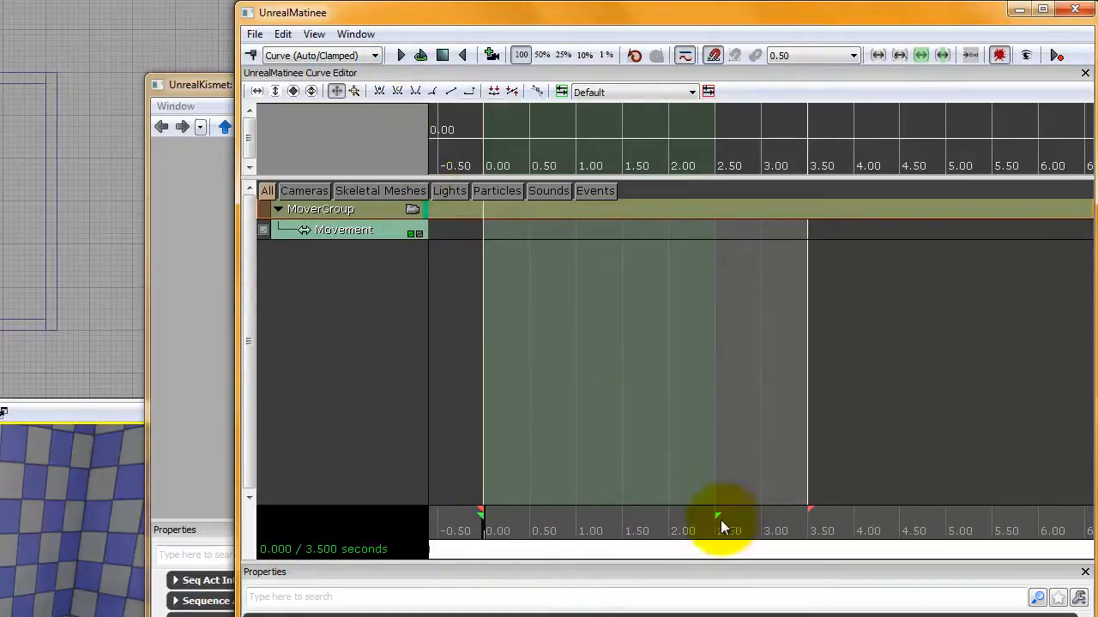
{"action": "left_click_drag", "start_coordinate": [717, 513], "coordinate": [787, 530]}
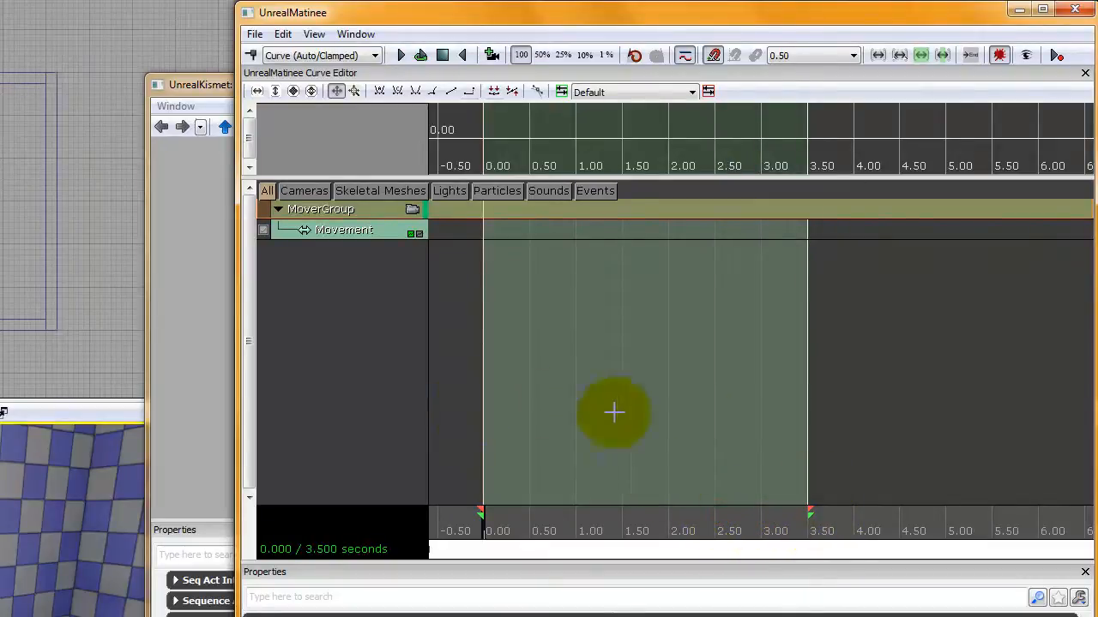
Key the elevator's Movement track at 0 and 3.5 seconds, raising the elevator straight up the wall at the end key
{"action": "left_click", "coordinate": [339, 214]}
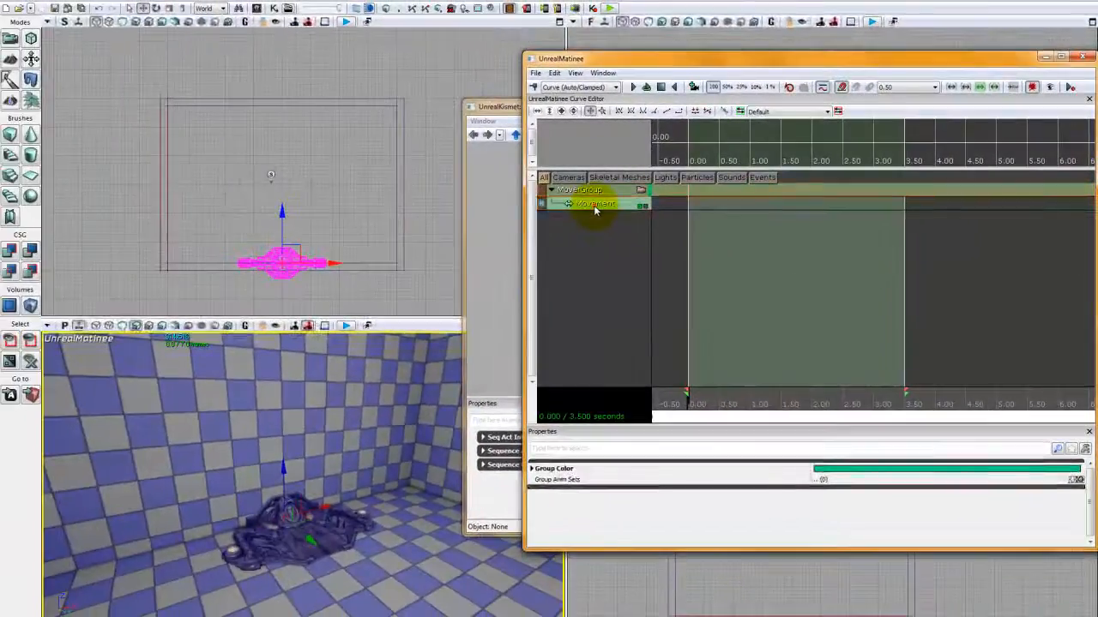
{"action": "left_click", "coordinate": [529, 215]}
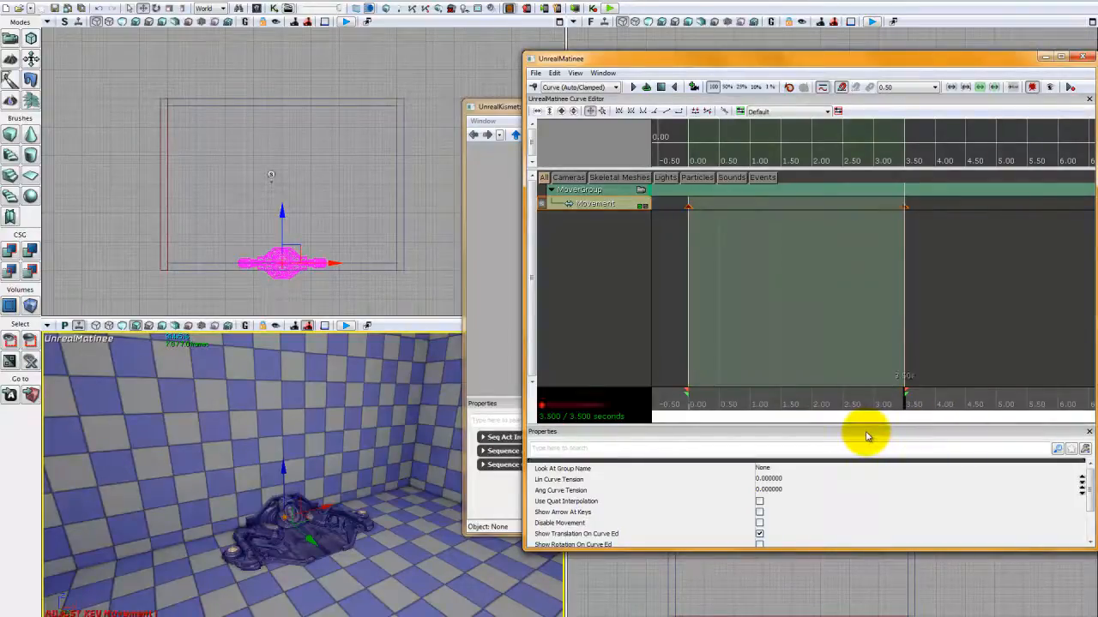
{"action": "mouse_move", "coordinate": [416, 451]}
{"action": "left_mouse_down"}
{"action": "mouse_move", "coordinate": [385, 448]}
{"action": "mouse_move", "coordinate": [392, 400]}
{"action": "mouse_move", "coordinate": [372, 380]}
{"action": "mouse_move", "coordinate": [315, 537]}
{"action": "mouse_move", "coordinate": [313, 354]}
{"action": "mouse_move", "coordinate": [430, 513]}
{"action": "mouse_move", "coordinate": [399, 455]}
{"action": "mouse_move", "coordinate": [421, 490]}
{"action": "mouse_move", "coordinate": [358, 493]}
{"action": "left_mouse_up"}
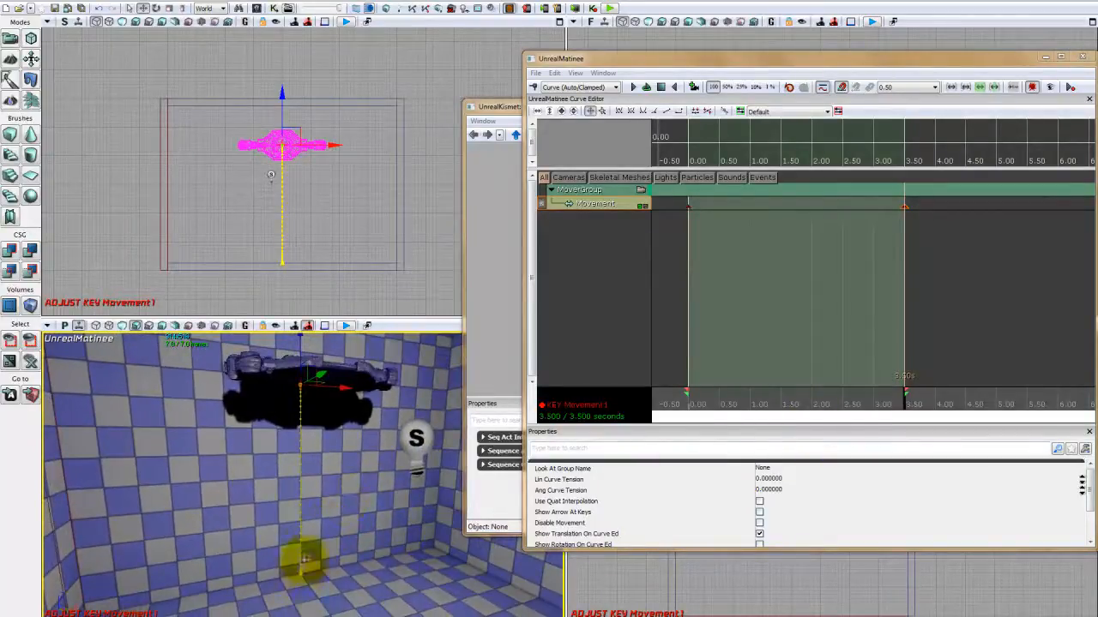
Preview the elevator's movement as a loop and close the Matinee and Kismet editors
{"action": "left_click", "coordinate": [645, 89]}
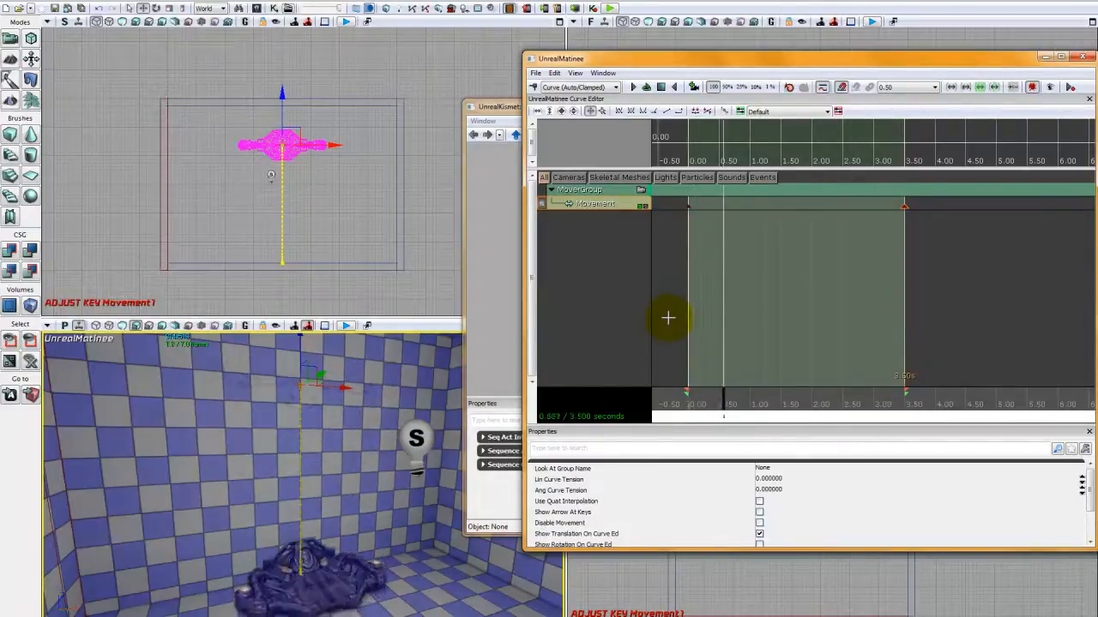
{"action": "left_click_drag", "start_coordinate": [833, 57], "coordinate": [706, 74]}
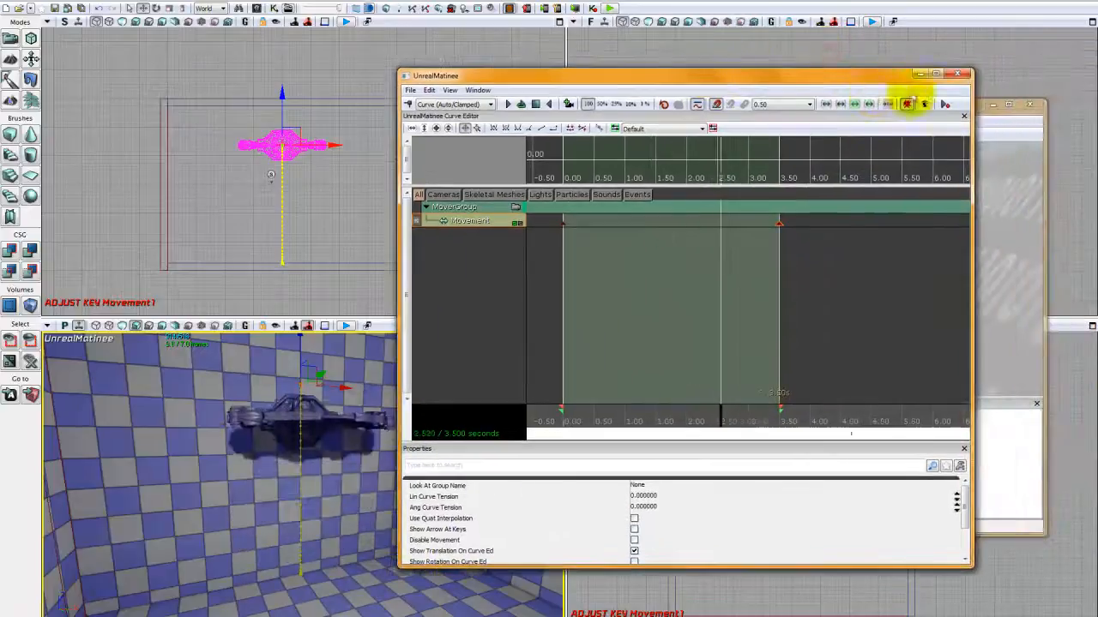
{"action": "left_click", "coordinate": [952, 74]}
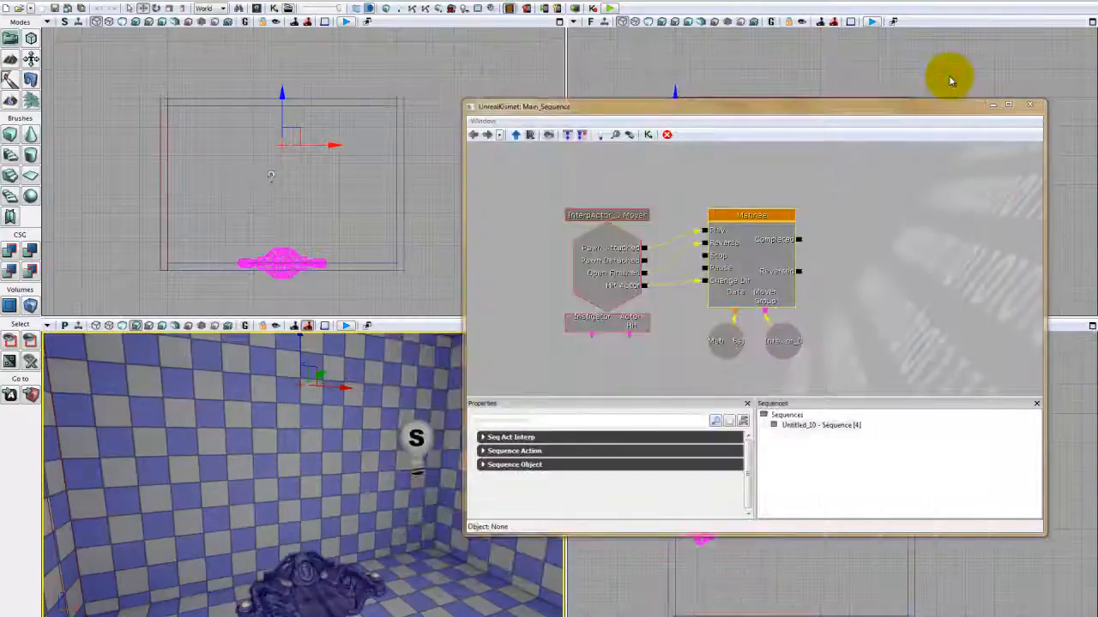
{"action": "left_click", "coordinate": [1022, 111]}
Play the level from the floor near the elevator, walk onto the platform to test it, and end the play session
{"action": "right_click_drag", "start_coordinate": [484, 493], "coordinate": [394, 580]}
{"action": "right_click", "coordinate": [396, 581]}
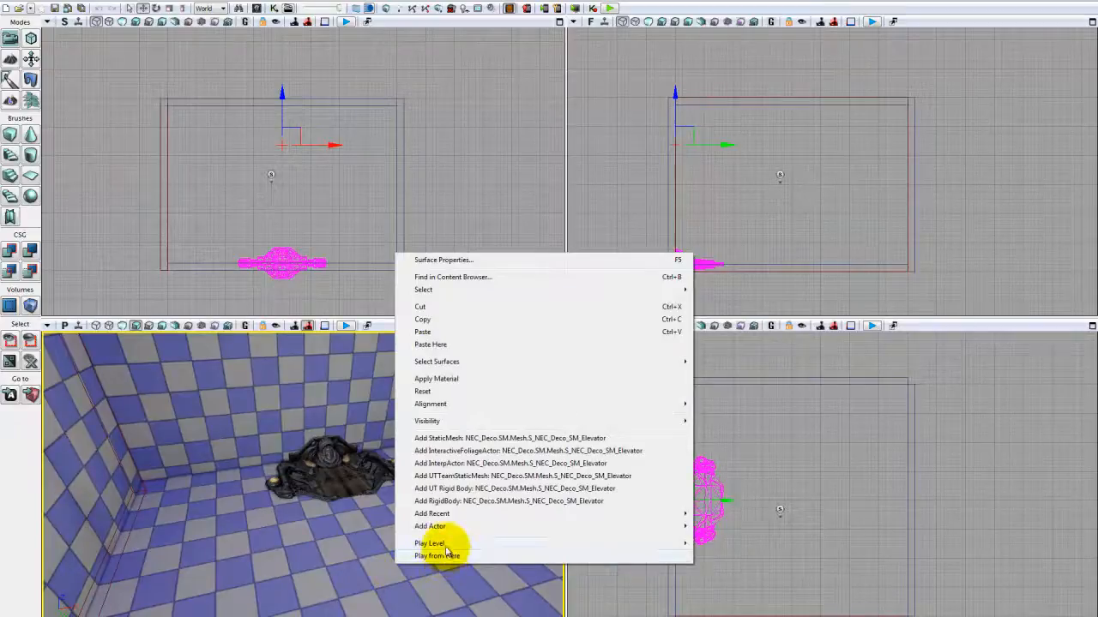
{"action": "mouse_move", "coordinate": [446, 545]}
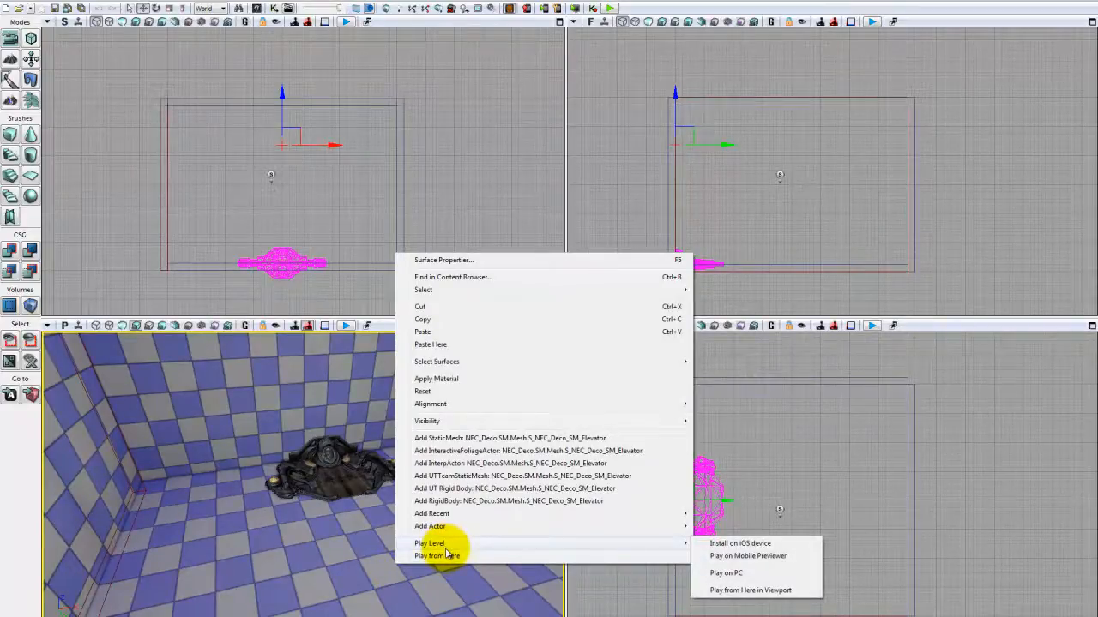
{"action": "left_click", "coordinate": [454, 556]}
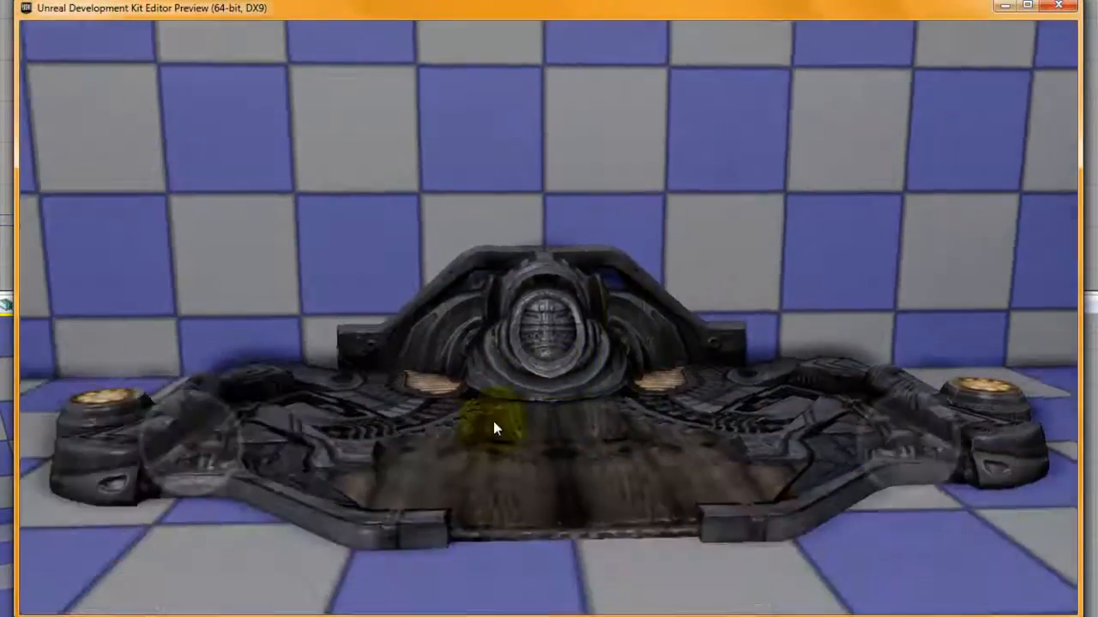
{"action": "left_click_drag", "start_coordinate": [493, 421], "coordinate": [0, 560]}
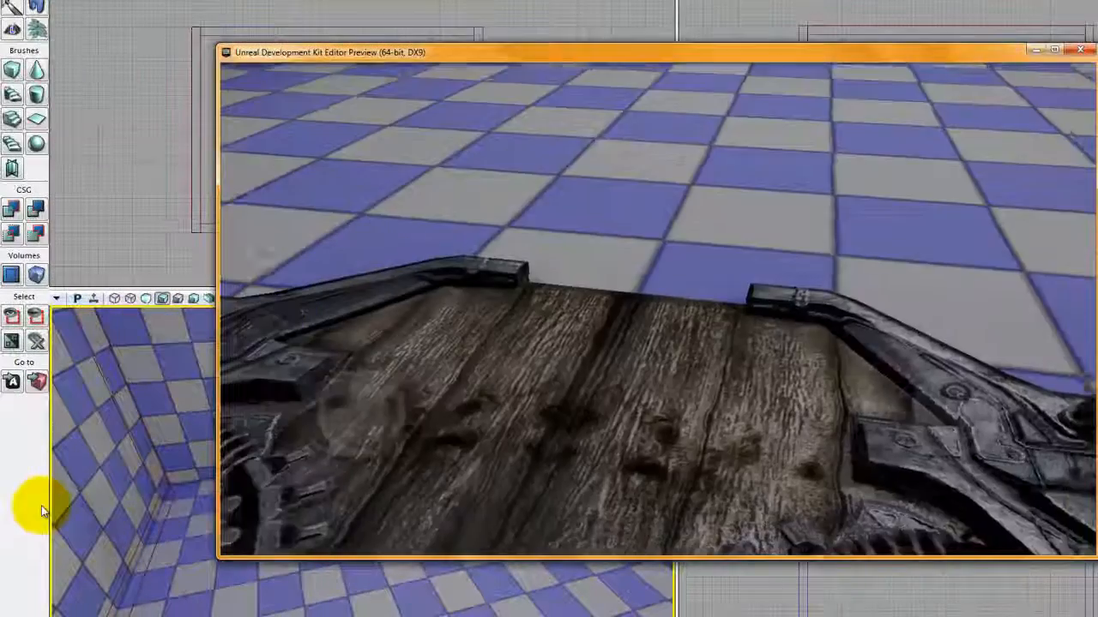
{"action": "left_click_drag", "start_coordinate": [41, 505], "coordinate": [636, 453]}
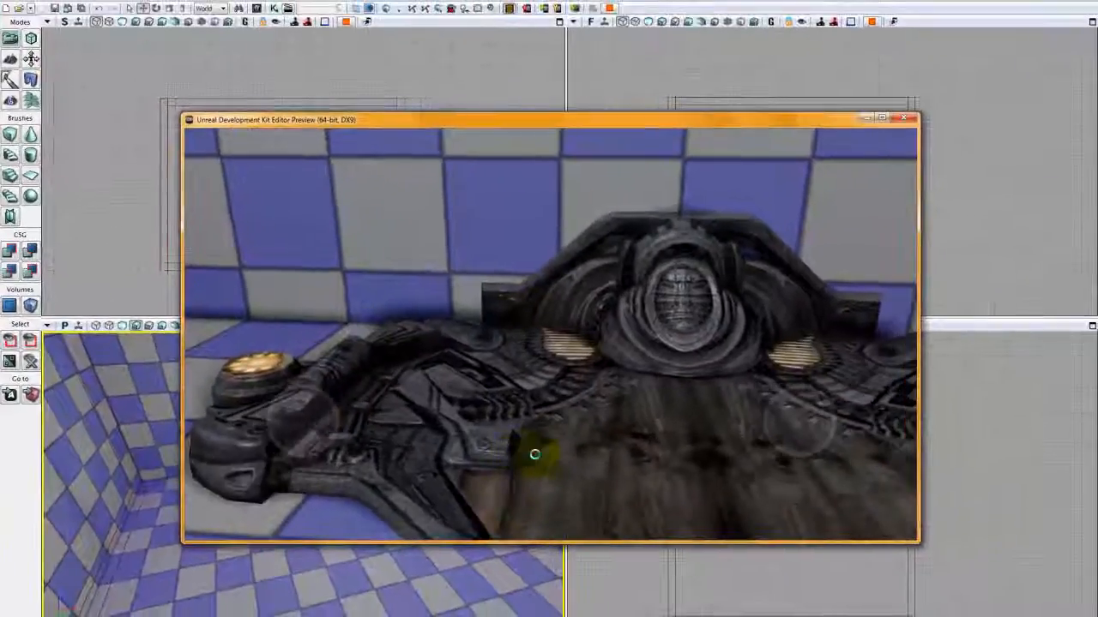
{"action": "key", "text": "Escape"}
Set the elevator InterpActor's Collision Type to COLLIDE_BlockAll and close its properties
{"action": "left_click_drag", "start_coordinate": [417, 466], "coordinate": [428, 514]}
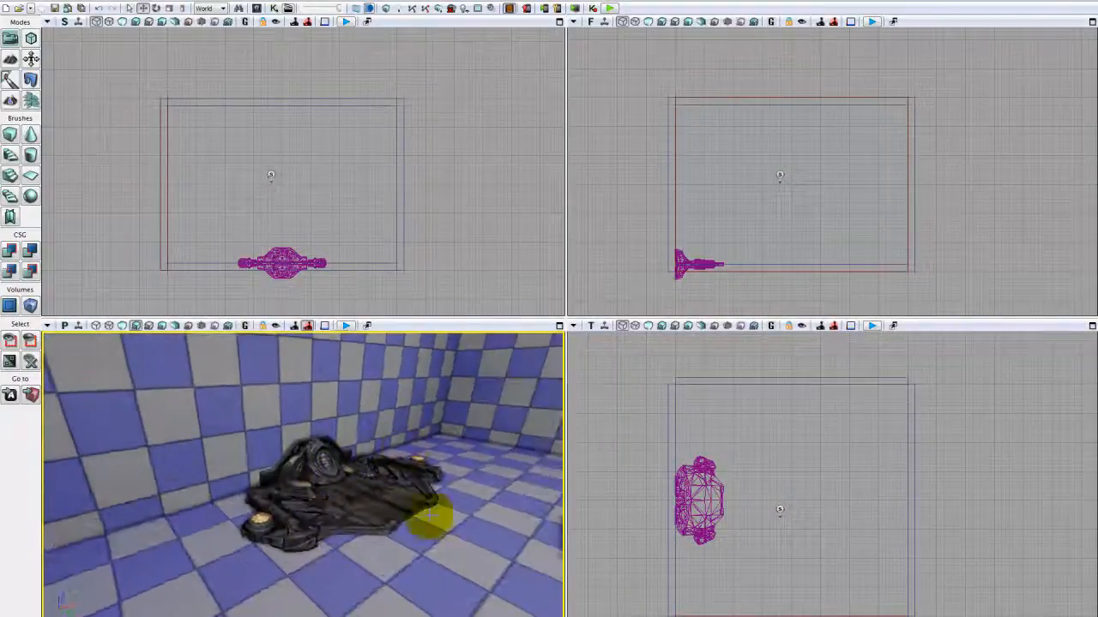
{"action": "left_click", "coordinate": [349, 507]}
{"action": "right_click", "coordinate": [349, 506]}
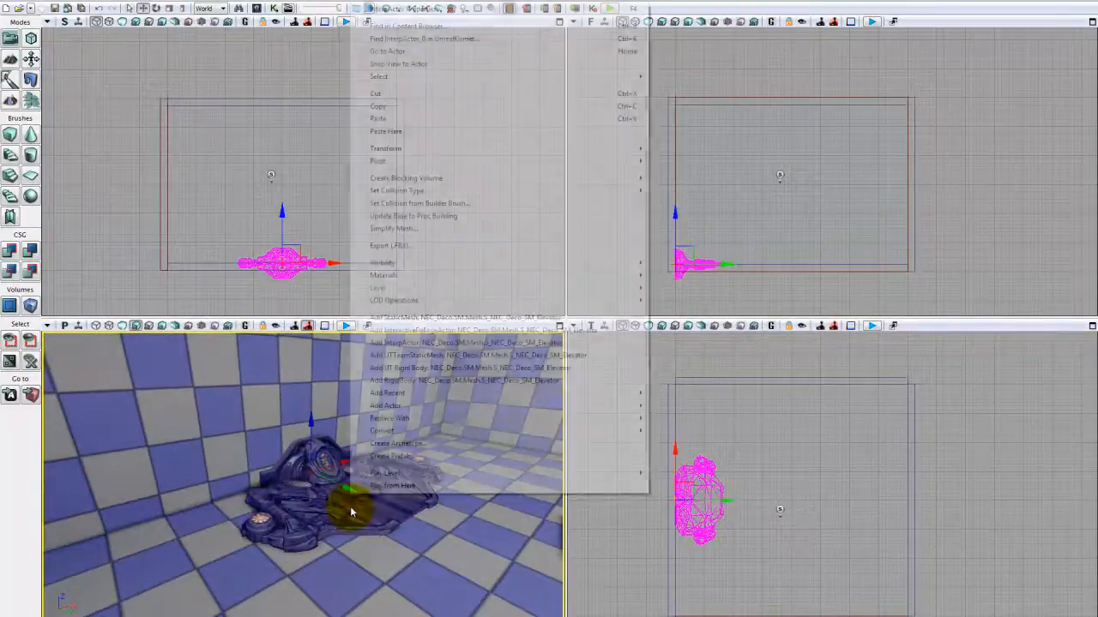
{"action": "left_click", "coordinate": [432, 10]}
{"action": "left_click_drag", "start_coordinate": [136, 20], "coordinate": [575, 160]}
{"action": "left_click_drag", "start_coordinate": [668, 433], "coordinate": [796, 566]}
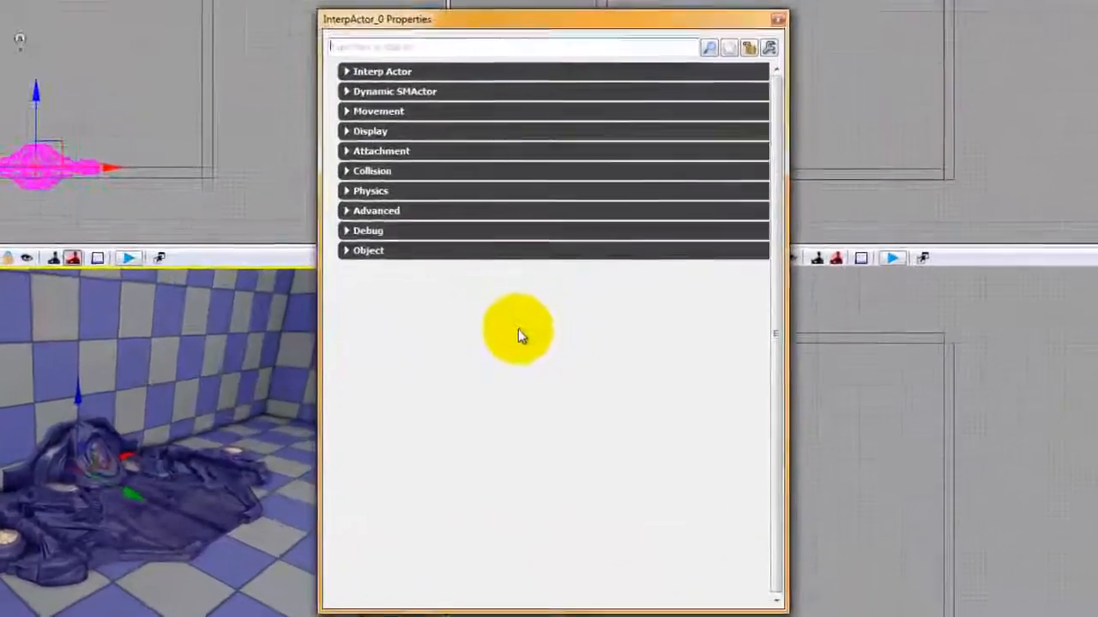
{"action": "left_click", "coordinate": [343, 167]}
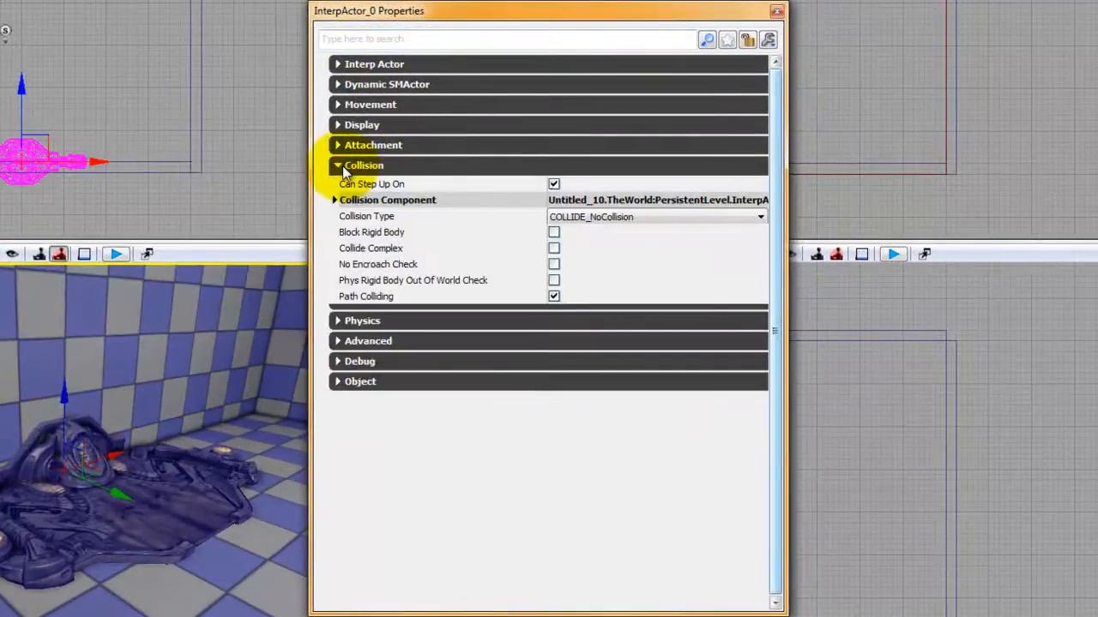
{"action": "left_click", "coordinate": [593, 217]}
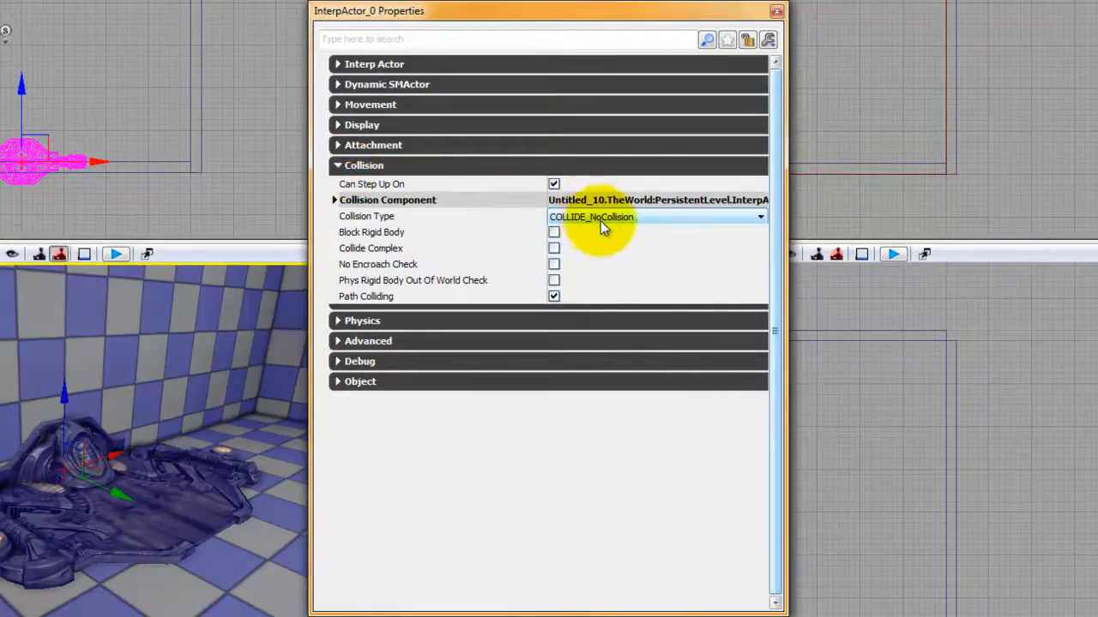
{"action": "left_click", "coordinate": [626, 220]}
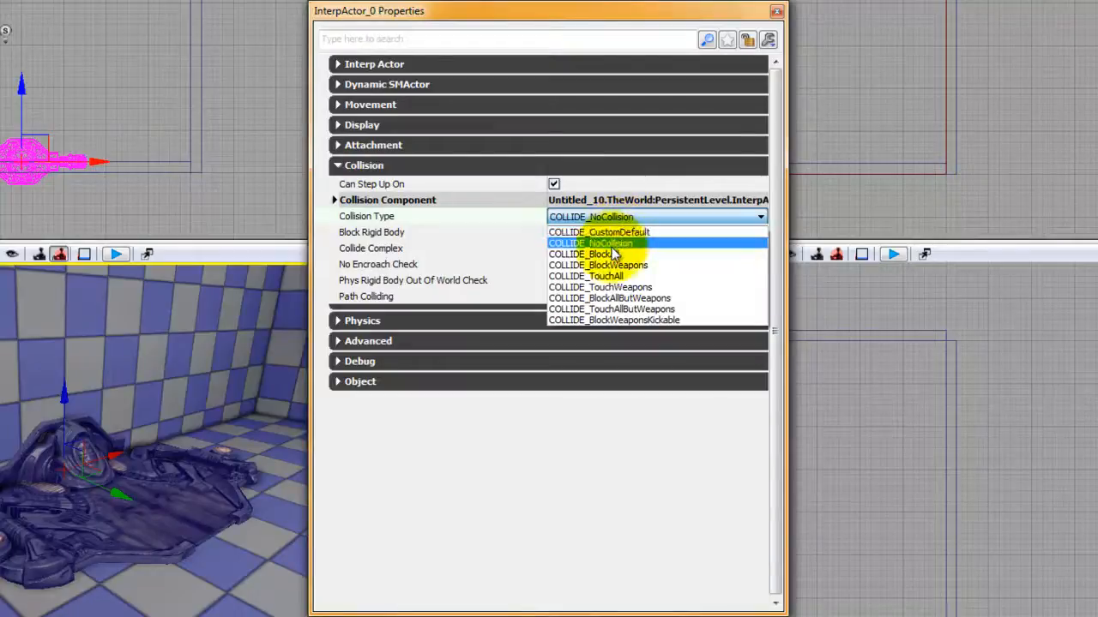
{"action": "left_click", "coordinate": [614, 253]}
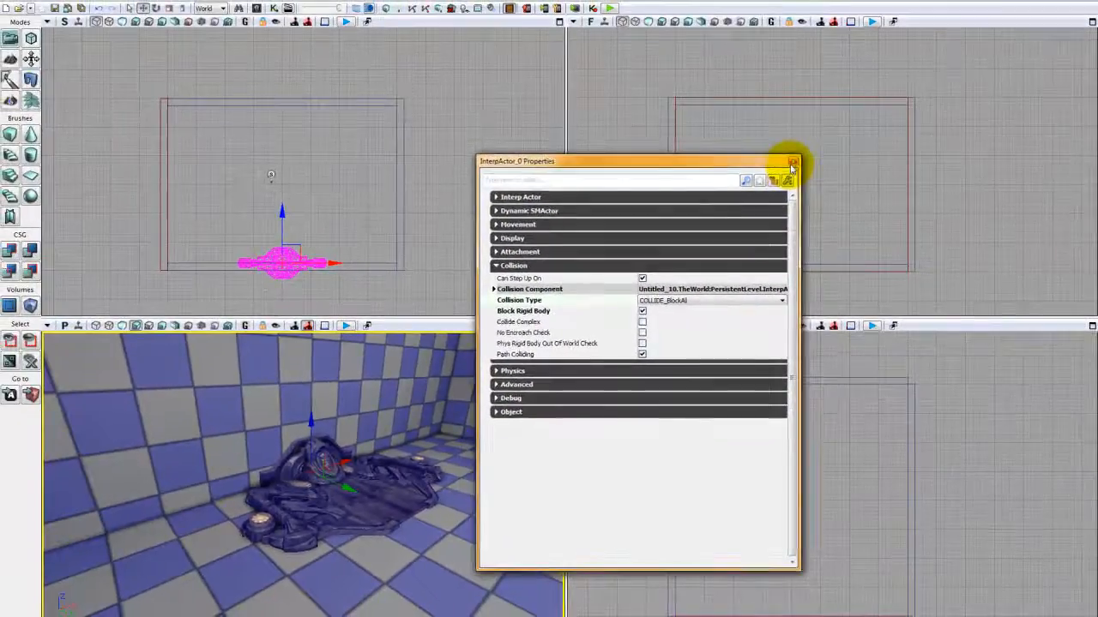
{"action": "left_click", "coordinate": [792, 161]}
Play-test the level again from near the elevator, riding the platform up and stepping off it, and end the session
{"action": "right_click_drag", "start_coordinate": [441, 441], "coordinate": [476, 510]}
{"action": "left_click", "coordinate": [484, 535]}
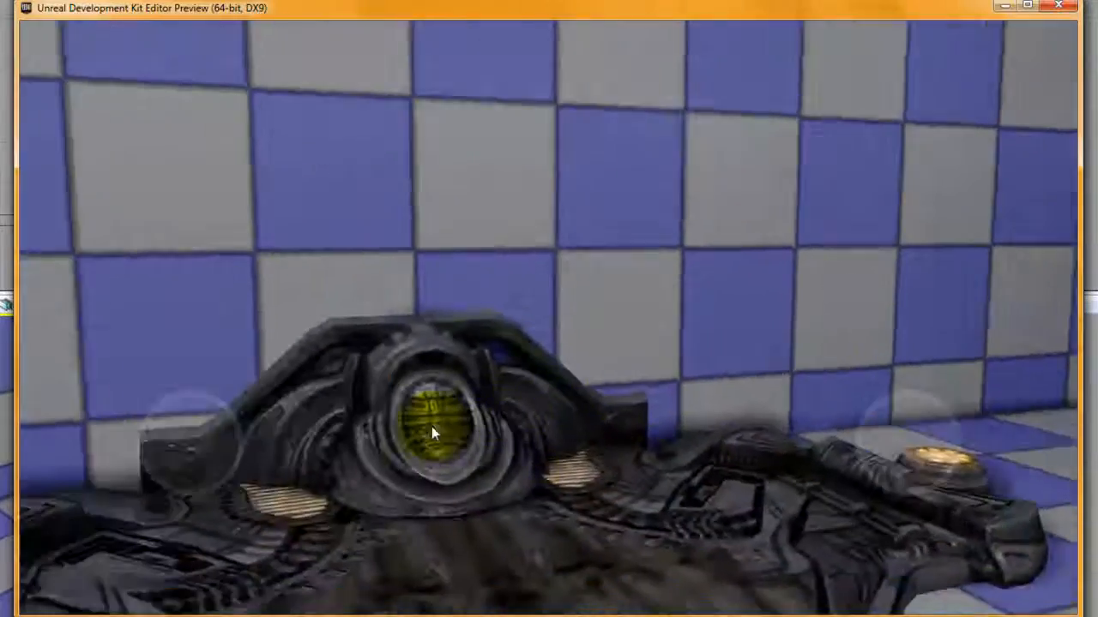
{"action": "left_click_drag", "start_coordinate": [432, 426], "coordinate": [318, 471]}
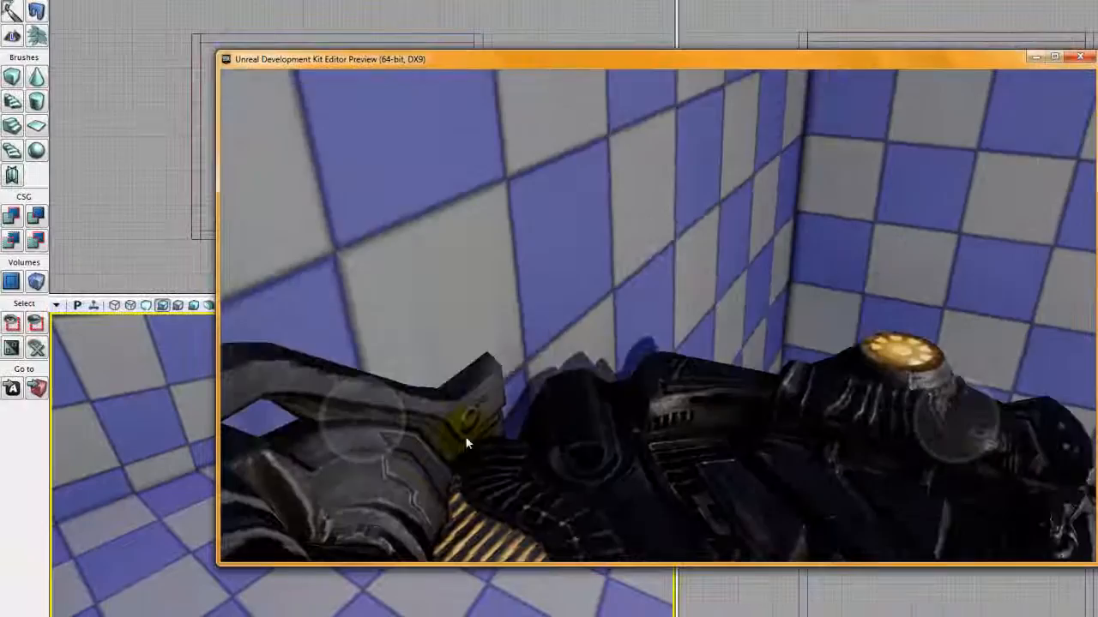
{"action": "left_click_drag", "start_coordinate": [467, 443], "coordinate": [533, 449]}
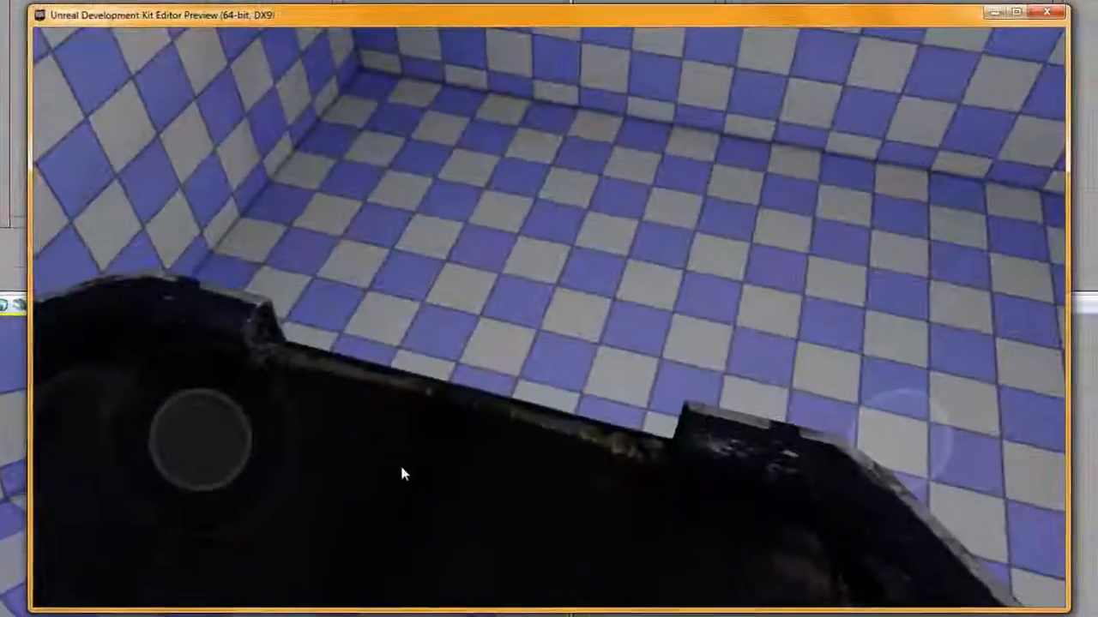
{"action": "left_click_drag", "start_coordinate": [561, 367], "coordinate": [524, 364]}
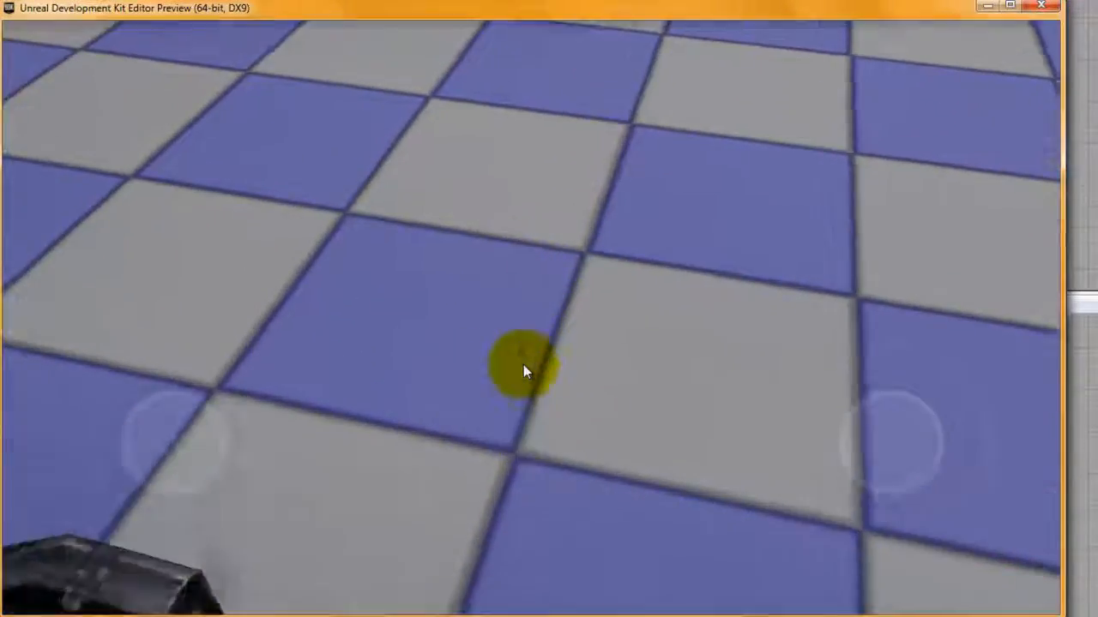
{"action": "left_click_drag", "start_coordinate": [145, 458], "coordinate": [240, 220]}
{"action": "left_click_drag", "start_coordinate": [863, 406], "coordinate": [491, 447]}
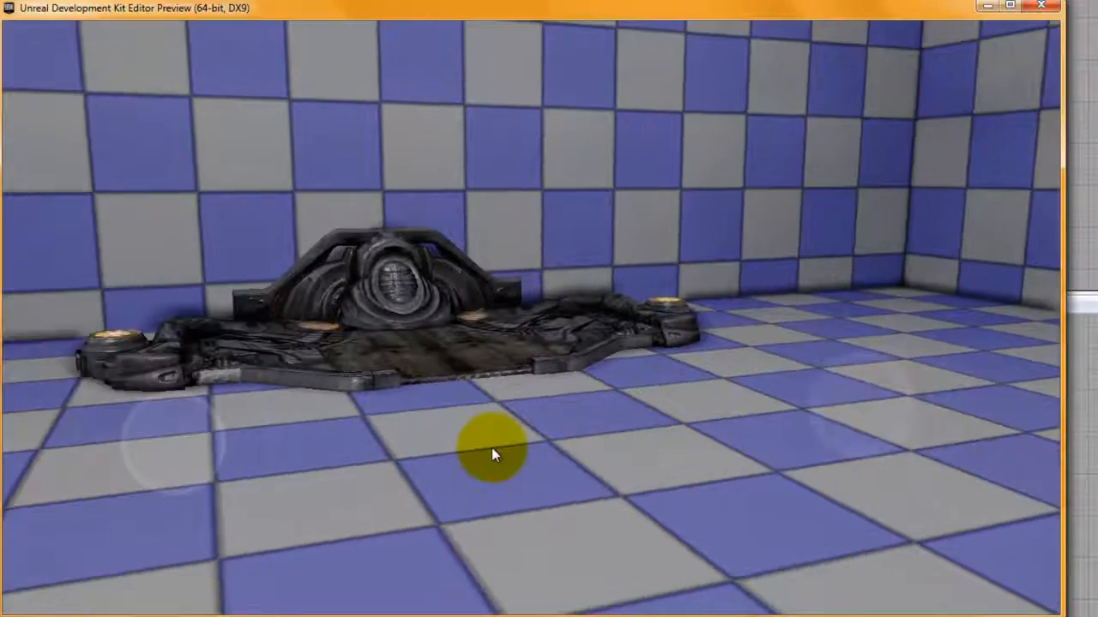
{"action": "key", "text": "Escape"}
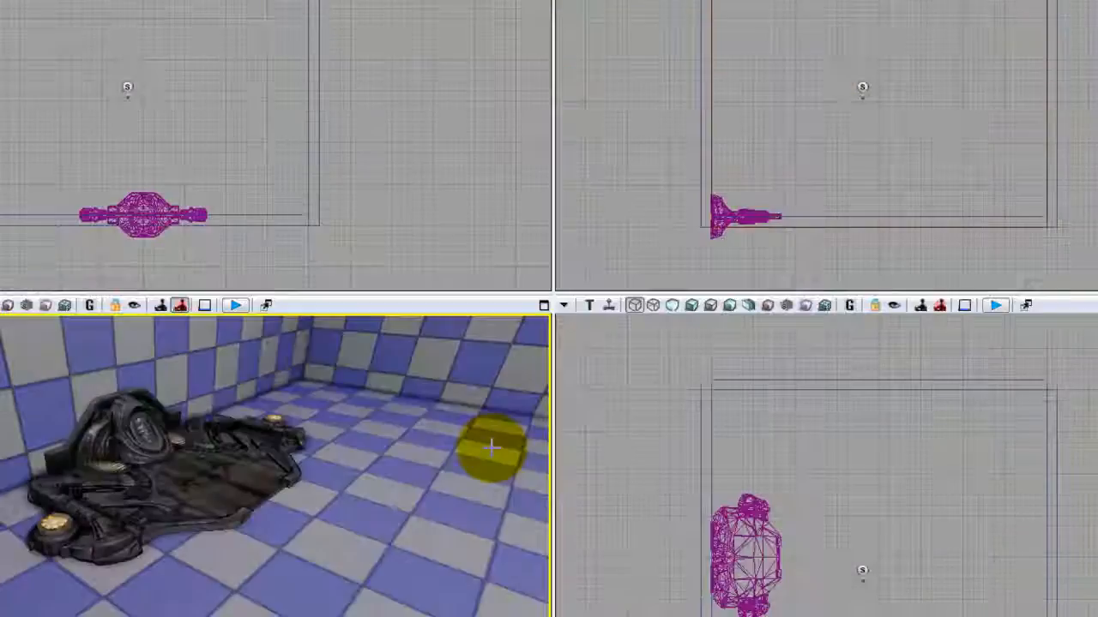